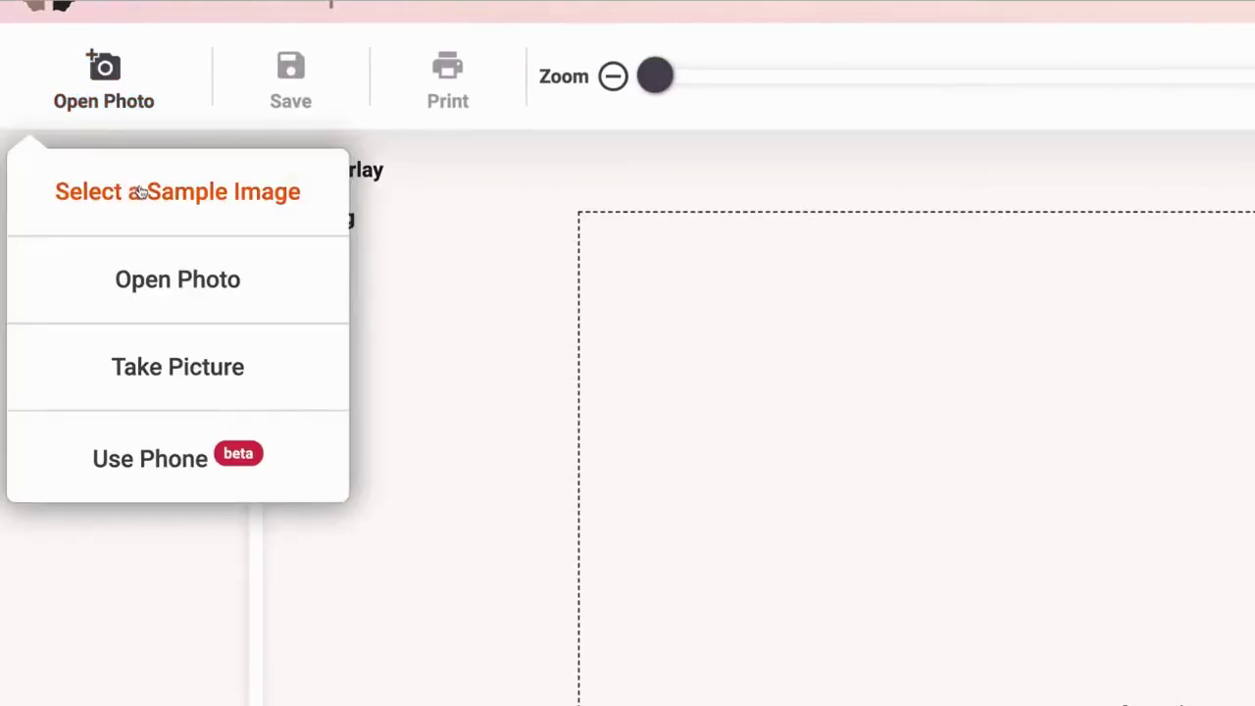
Open the first image from the sample image collection
left_click(224, 204)
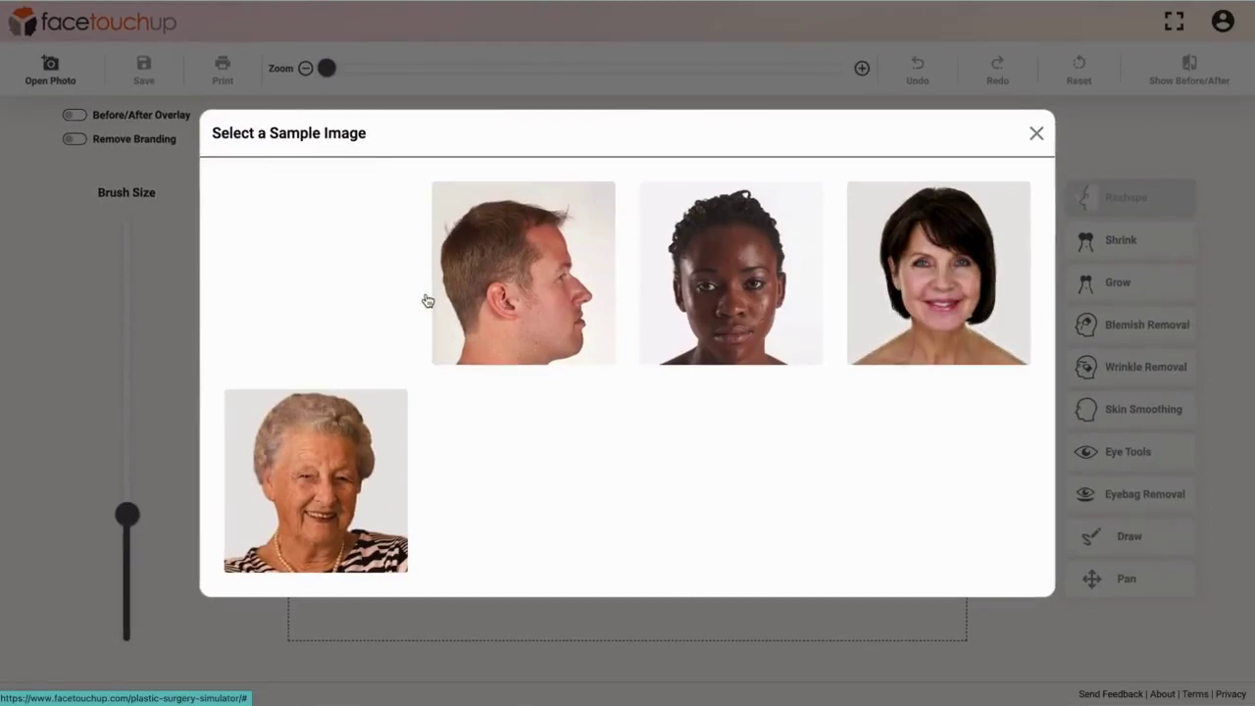
left_click(397, 294)
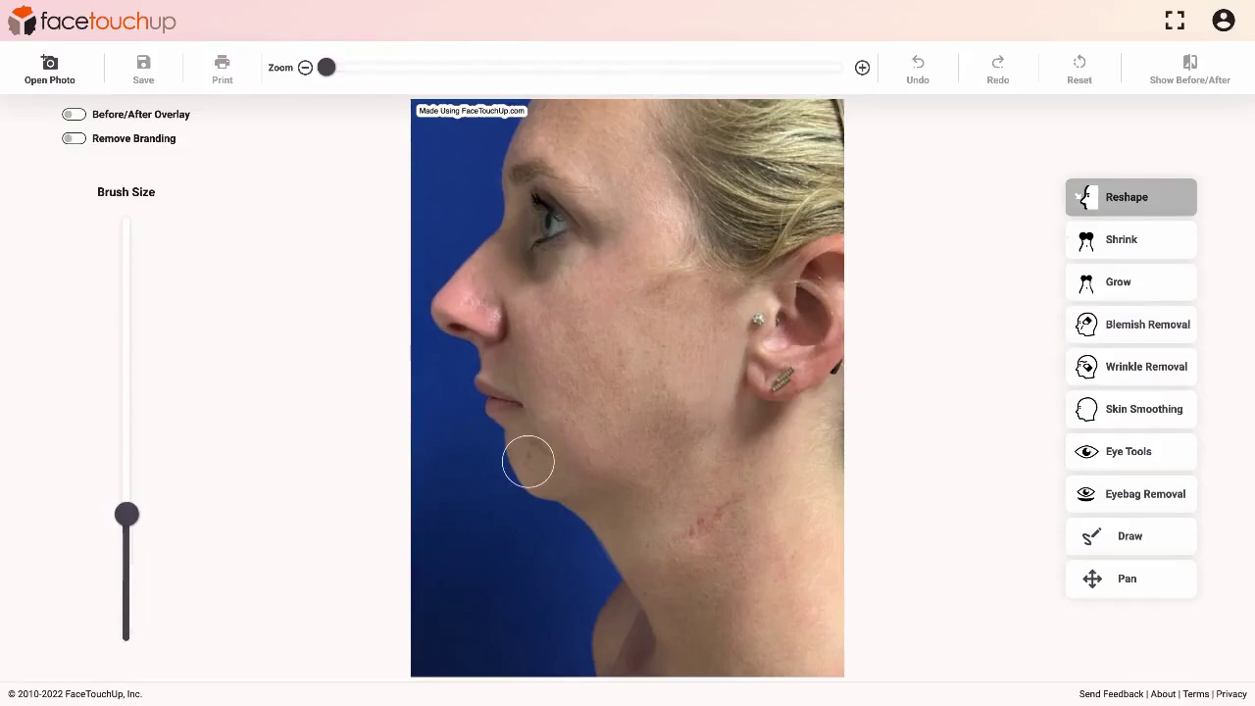
Reshape the profile photo with a larger brush, pulling the chin forward and lifting the area under the jaw
left_click_drag(126, 513, 126, 450)
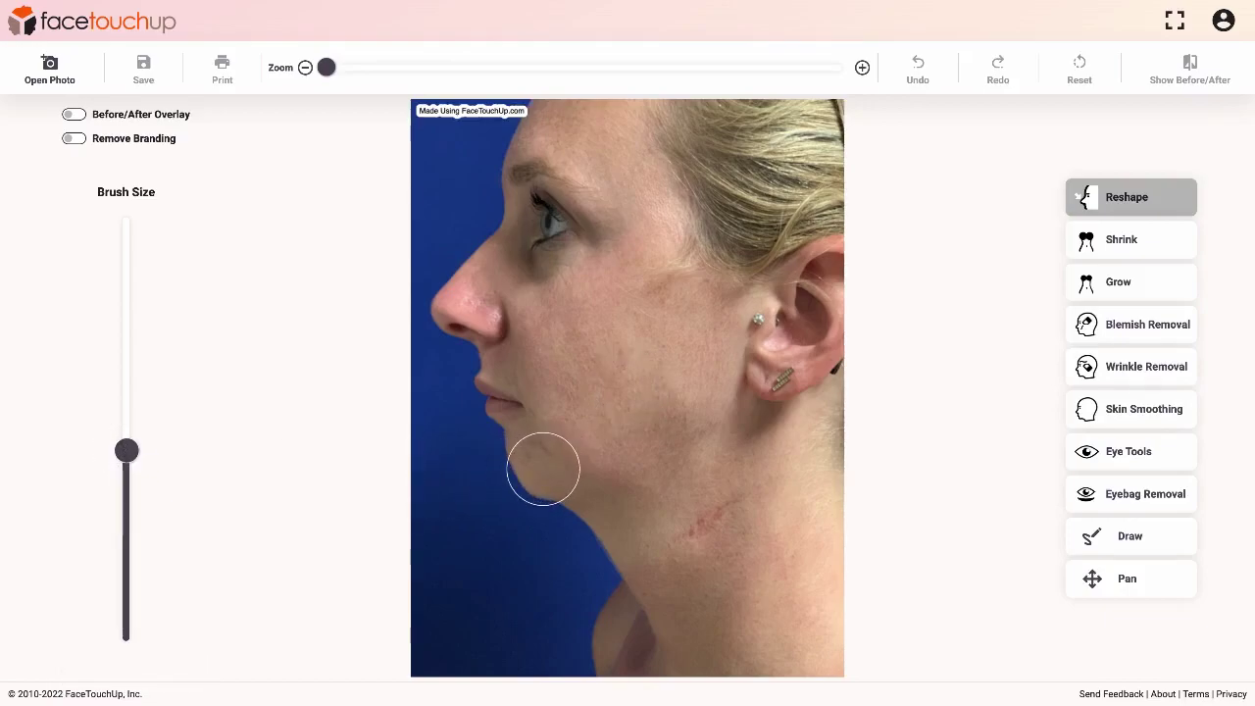
left_click_drag(536, 470, 494, 496)
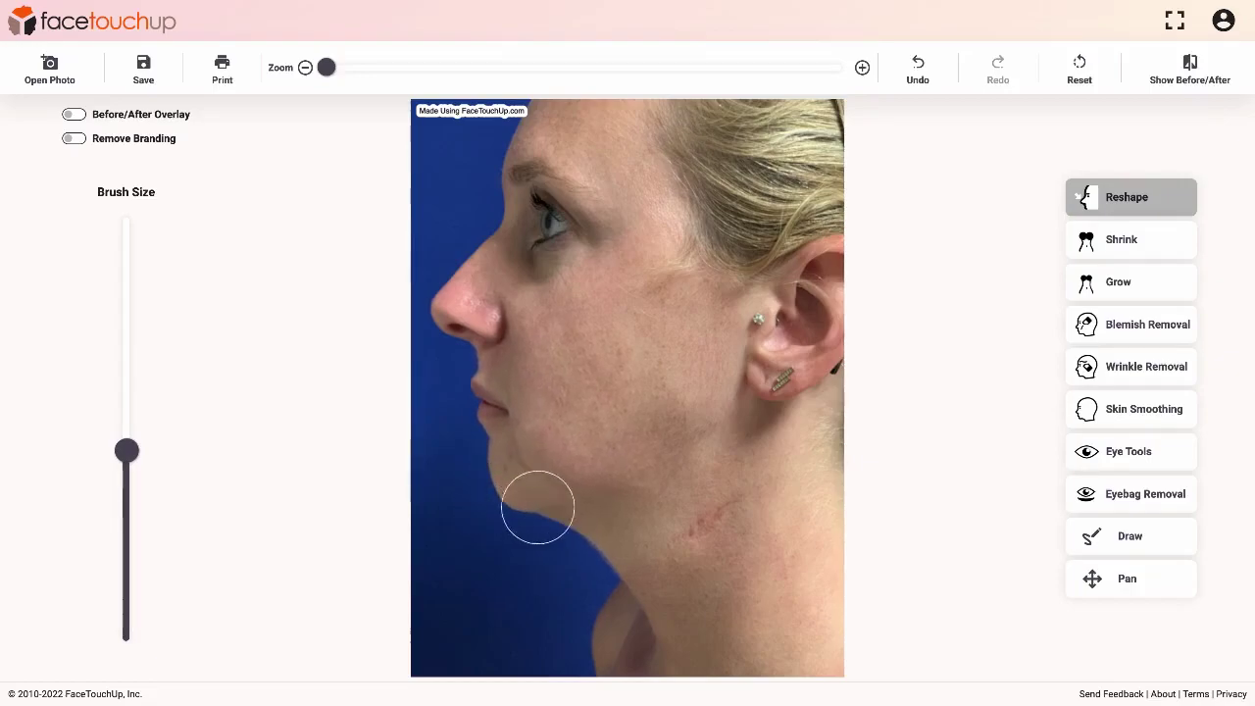
left_click_drag(589, 520, 603, 488)
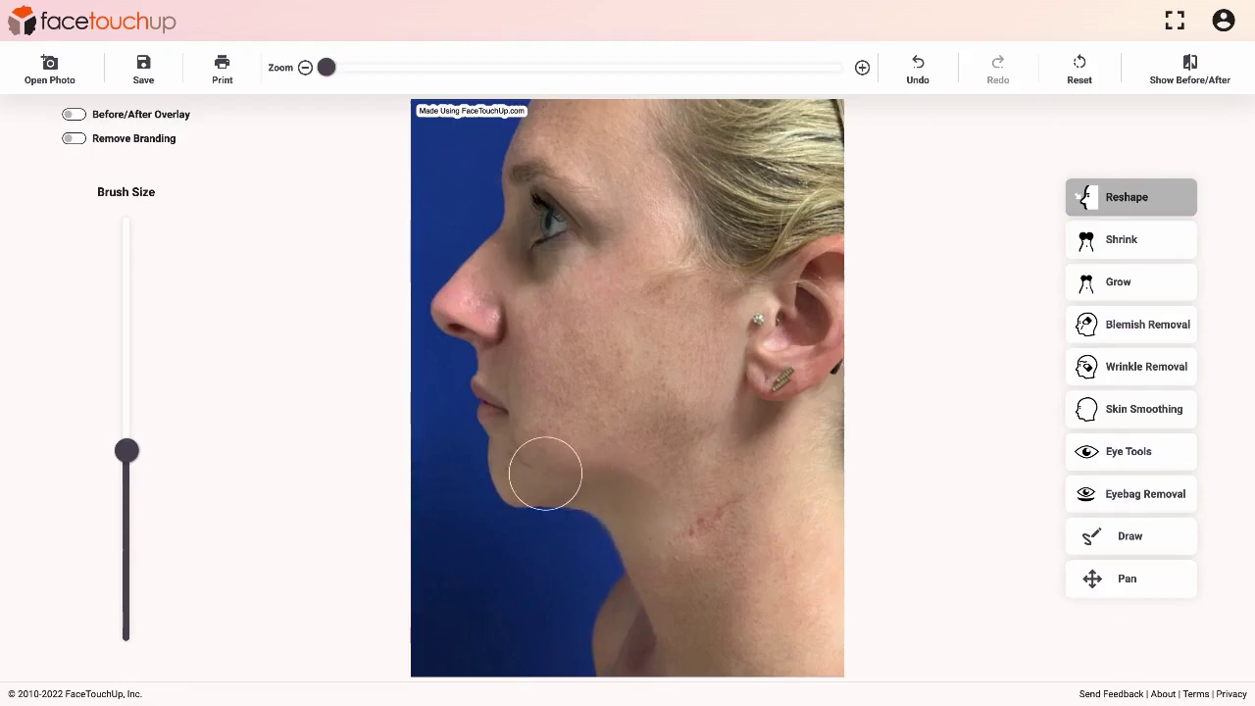
left_click_drag(128, 451, 126, 384)
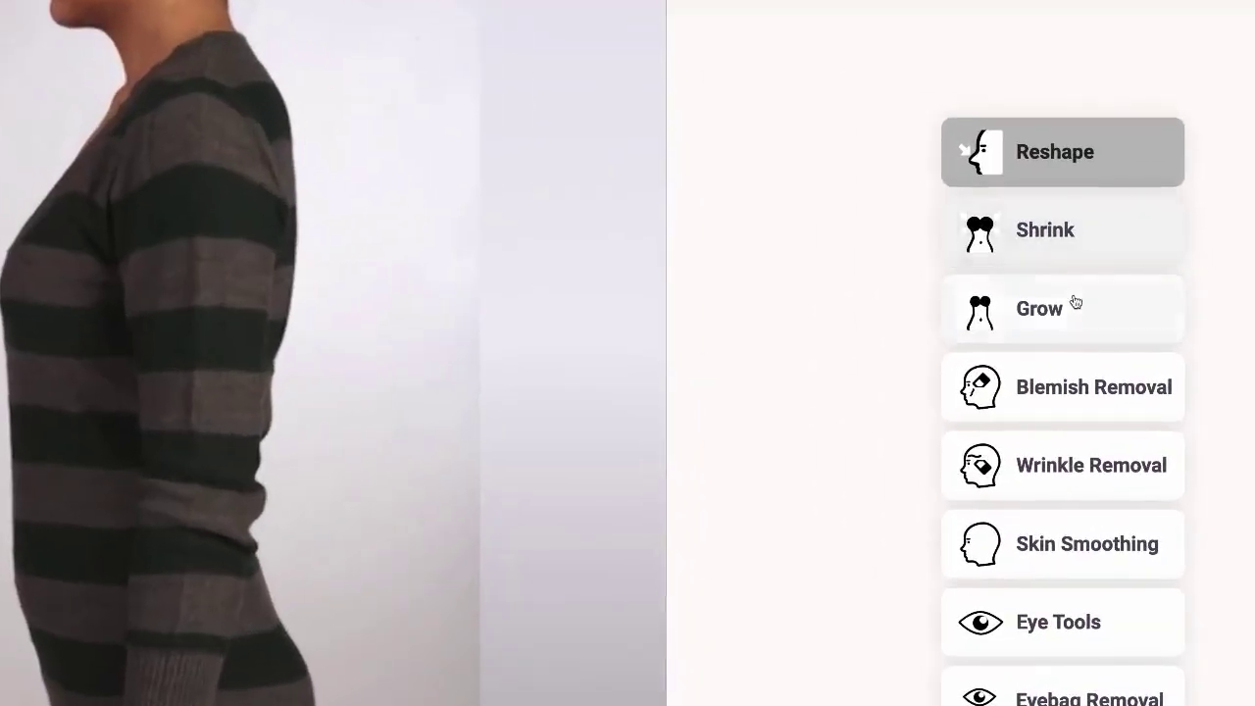
Enlarge the bust in the side-view body photo with a smaller Grow brush and refine its upper contour with Reshape
left_click(1074, 312)
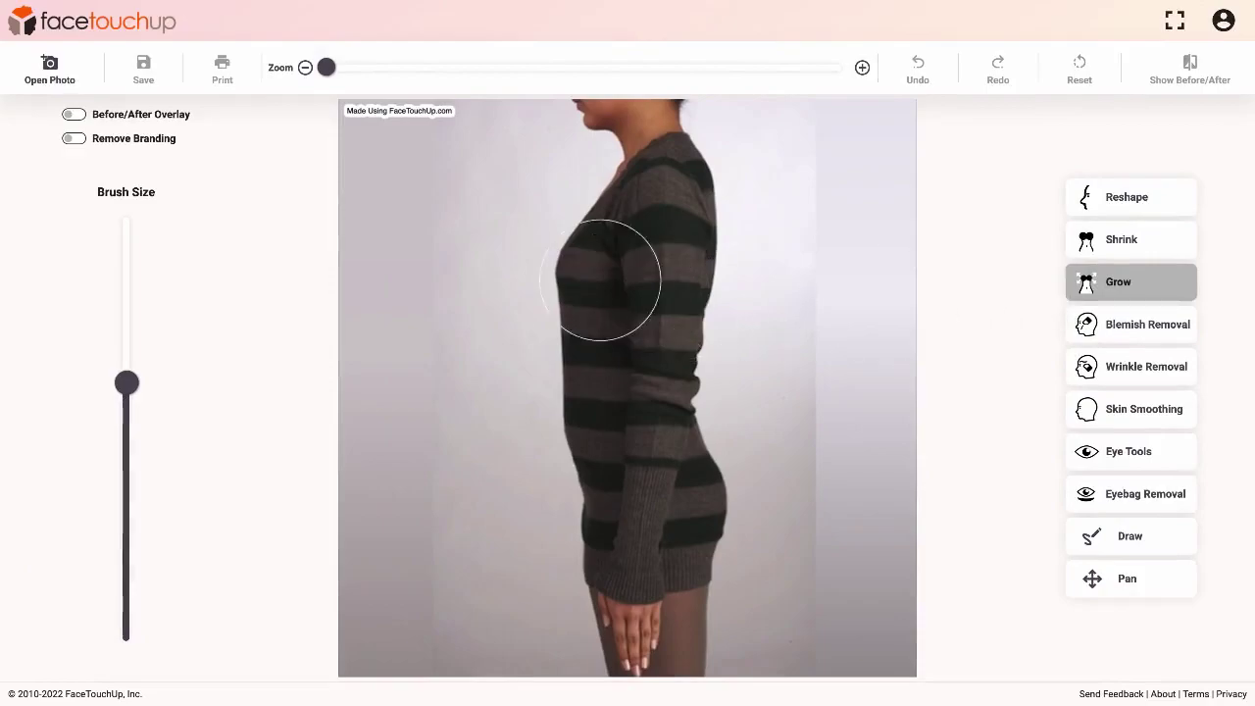
left_click_drag(135, 386, 159, 487)
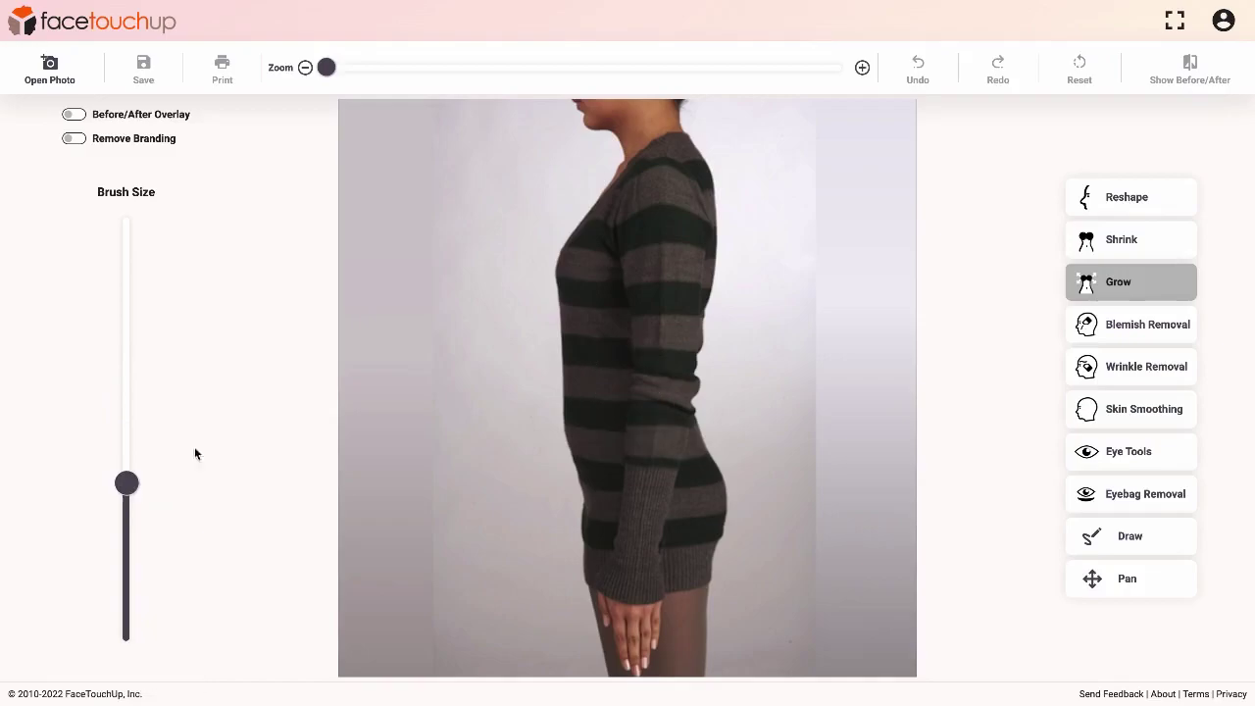
left_click_drag(583, 269, 552, 189)
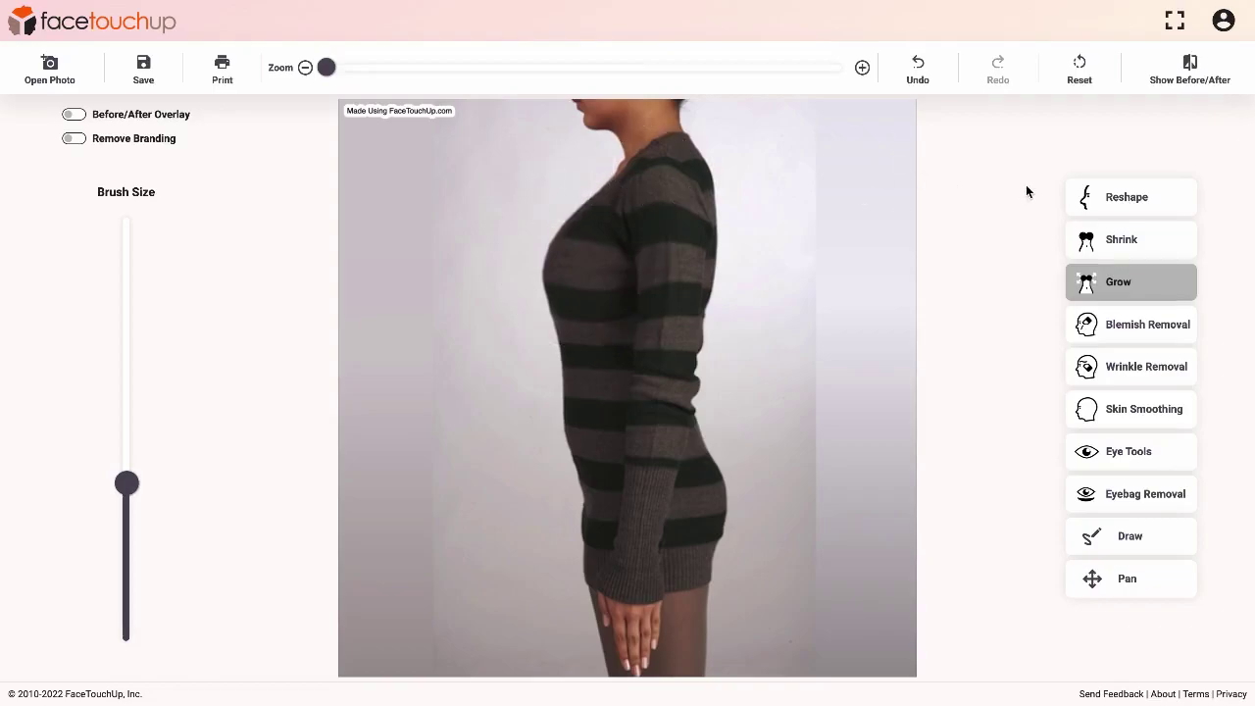
left_click(1104, 188)
mouse_move(550, 204)
left_mouse_down()
mouse_move(553, 216)
mouse_move(580, 206)
mouse_move(555, 328)
mouse_move(572, 320)
mouse_move(574, 285)
mouse_move(561, 278)
left_mouse_up()
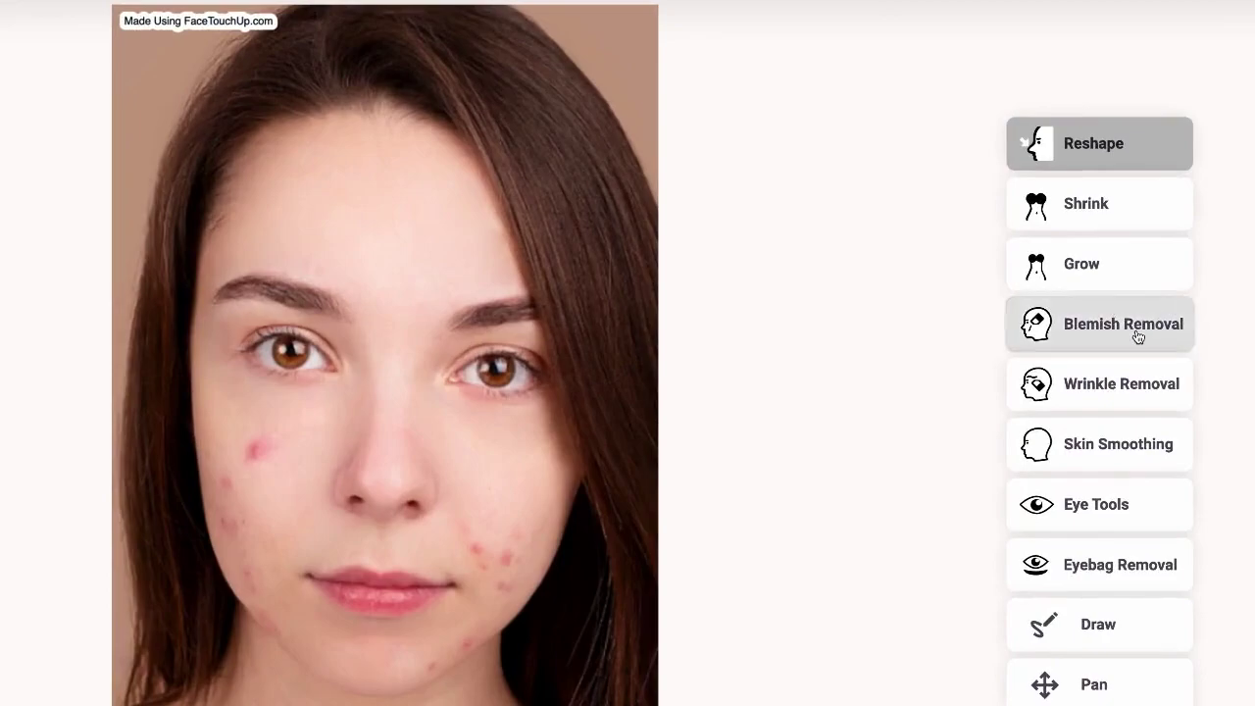
Remove the red blemishes on both cheeks with the Blemish Removal tool and a slightly larger brush
left_click(1158, 333)
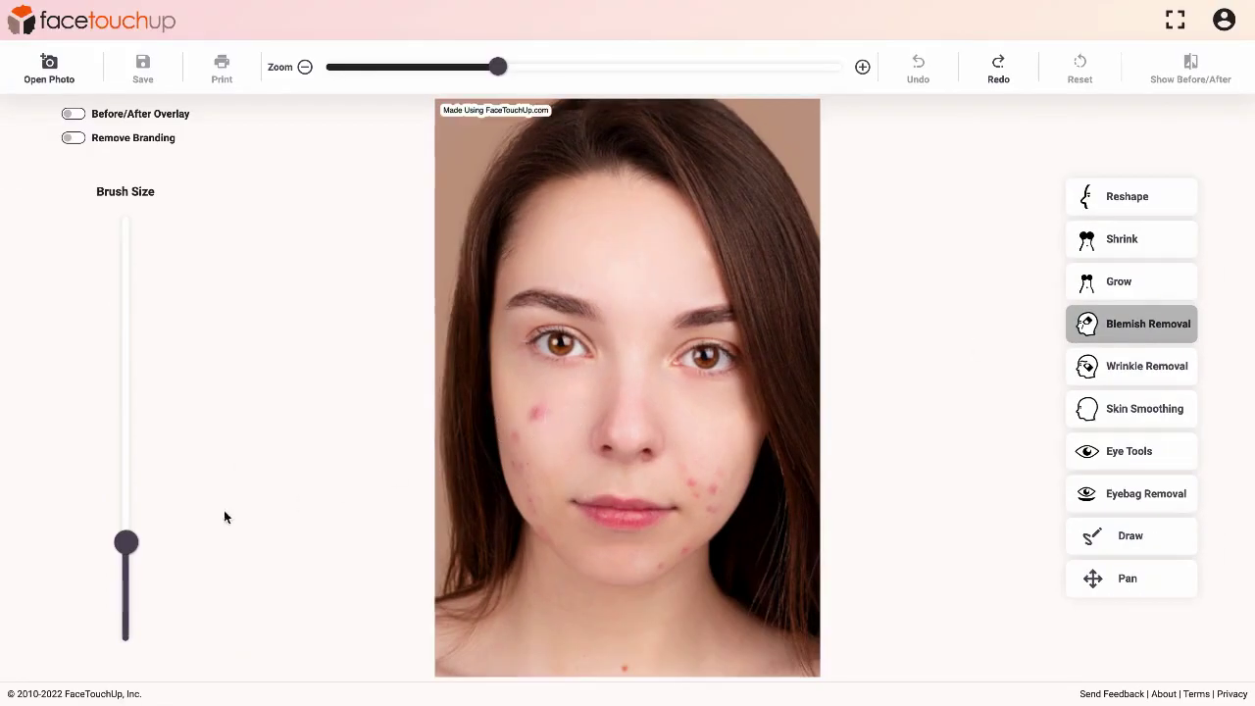
left_click_drag(125, 542, 127, 527)
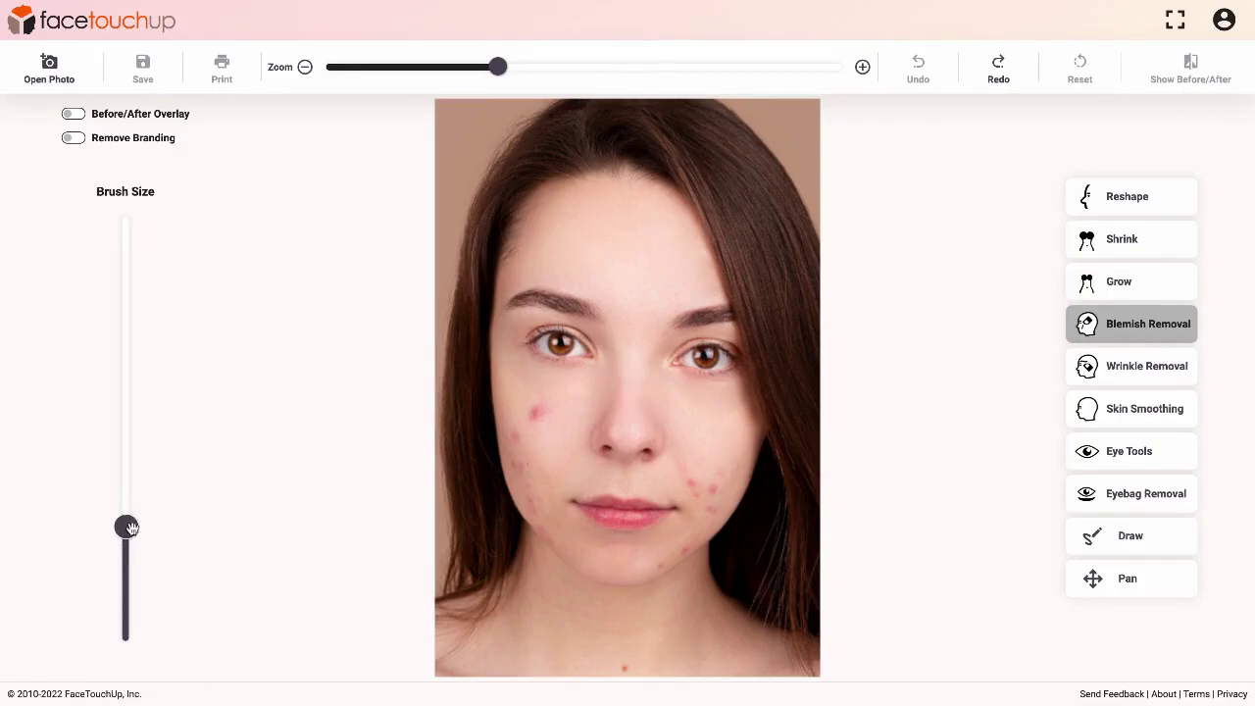
left_click(542, 413)
left_click(532, 415)
left_click(538, 412)
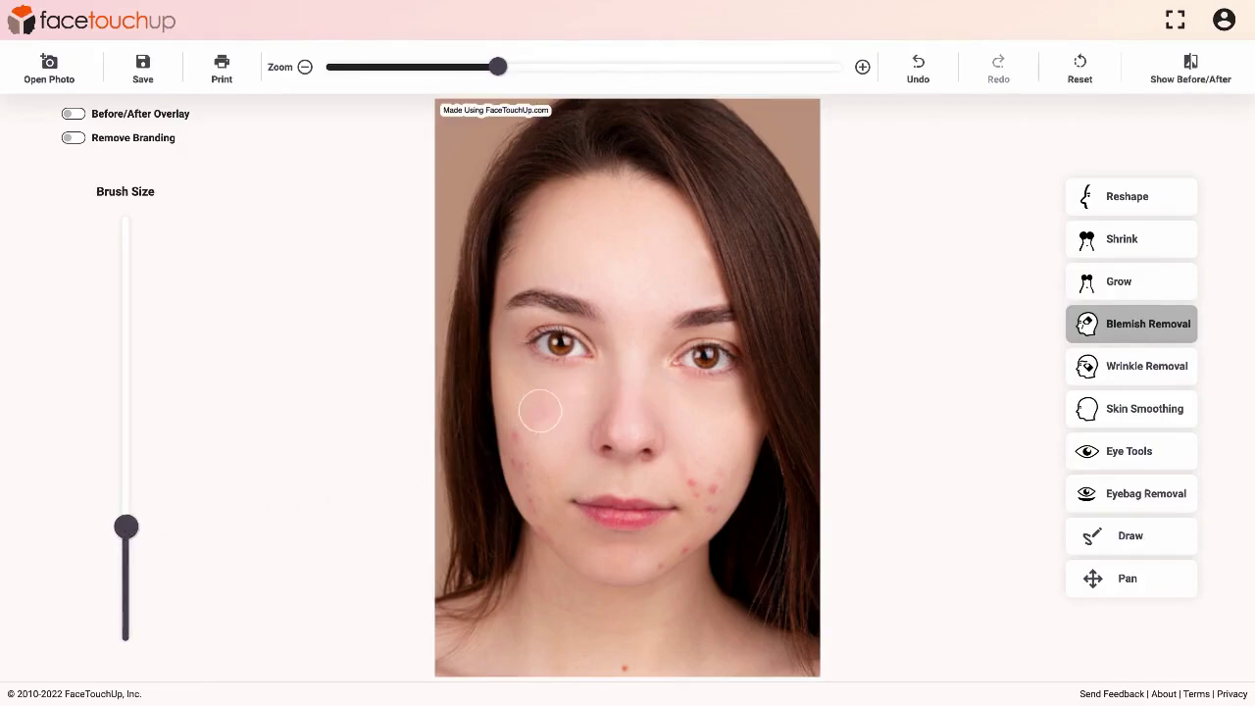
left_click(694, 482)
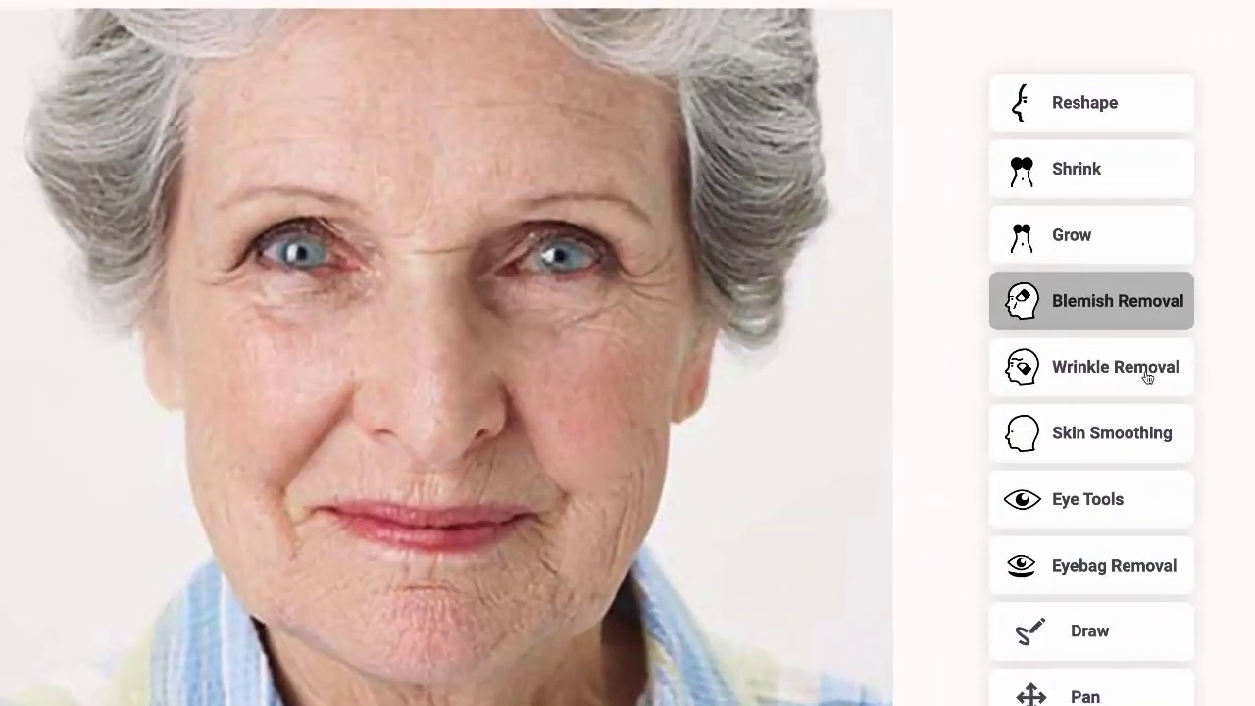
Brush away the wrinkles on the cheeks and chin with Wrinkle Removal at intensity 10, and switch to its automatic mode
left_click(1170, 370)
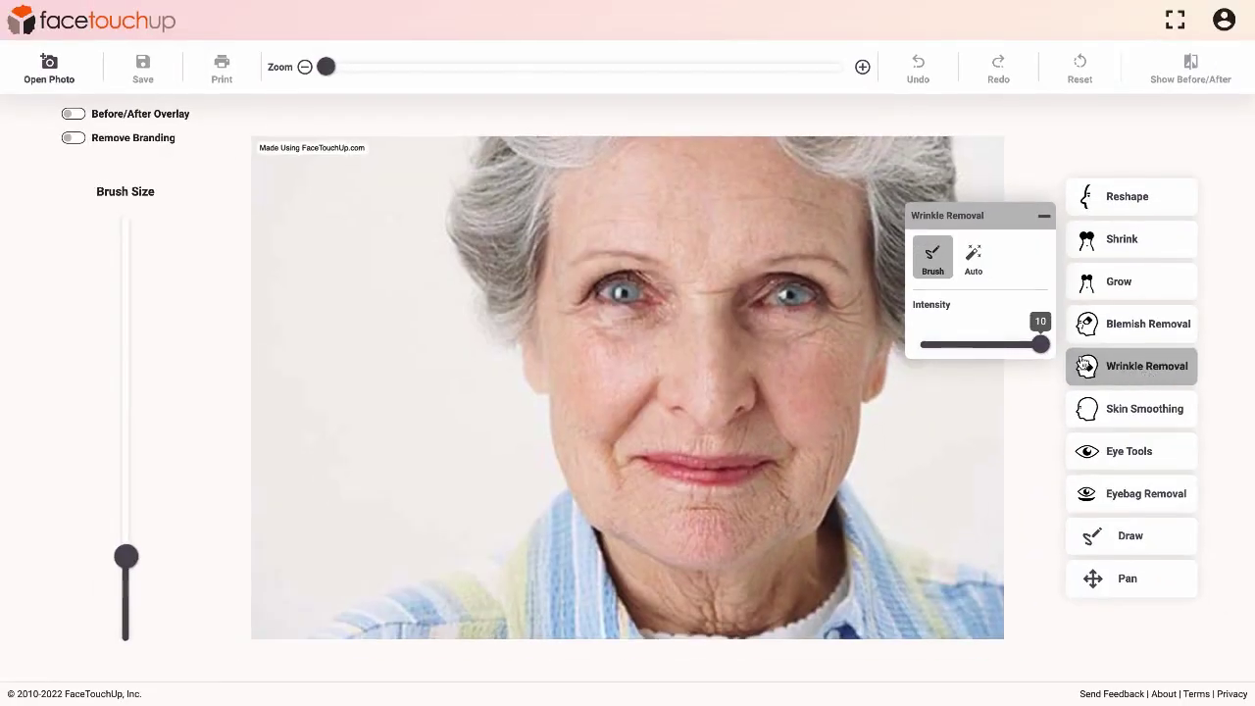
mouse_move(1041, 344)
left_mouse_down()
mouse_move(989, 345)
mouse_move(1043, 351)
left_mouse_up()
mouse_move(829, 381)
left_mouse_down()
mouse_move(813, 481)
mouse_move(797, 503)
mouse_move(726, 540)
left_mouse_up()
left_click_drag(610, 498, 580, 429)
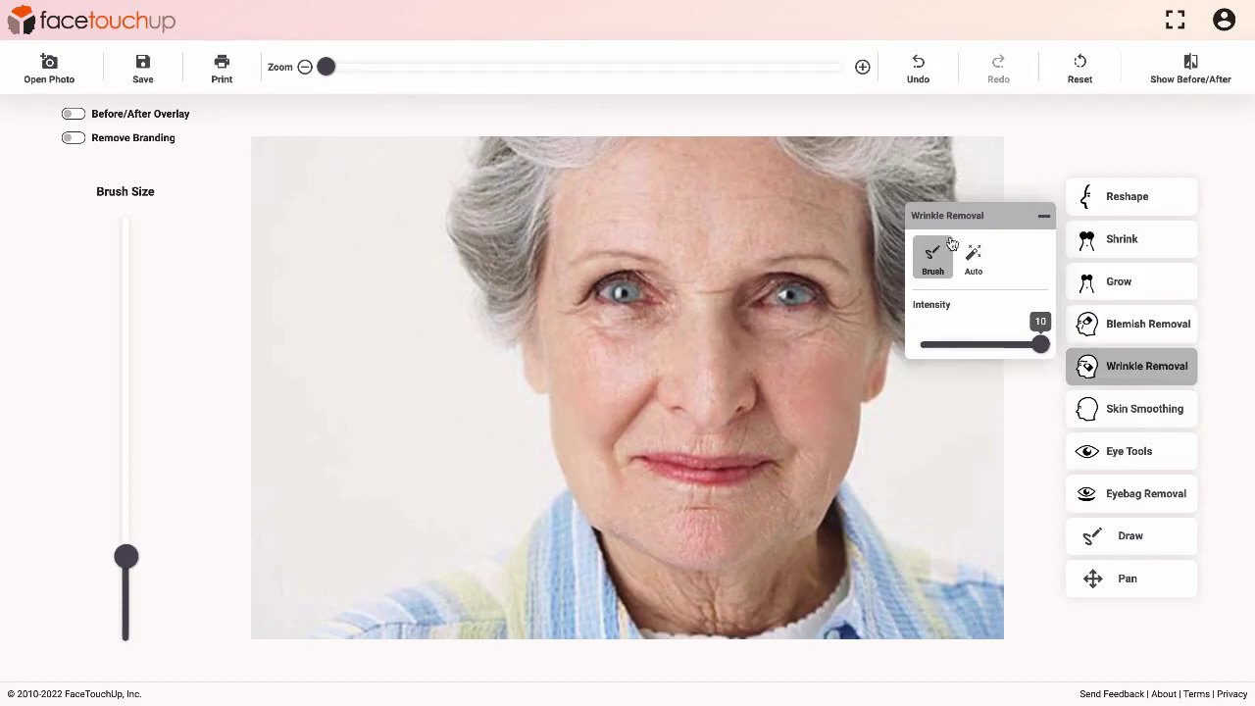
left_click(975, 257)
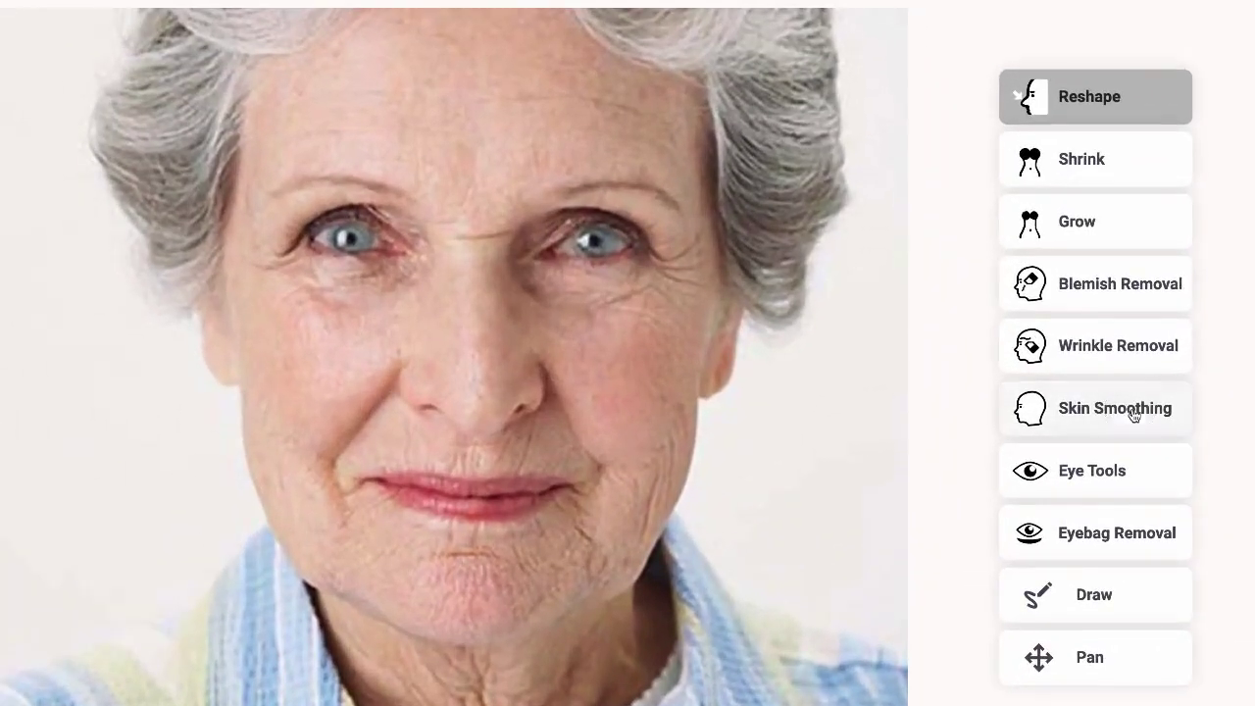
Apply automatic Skin Smoothing to the older woman's face and raise its intensity slightly above 5
left_click(1156, 409)
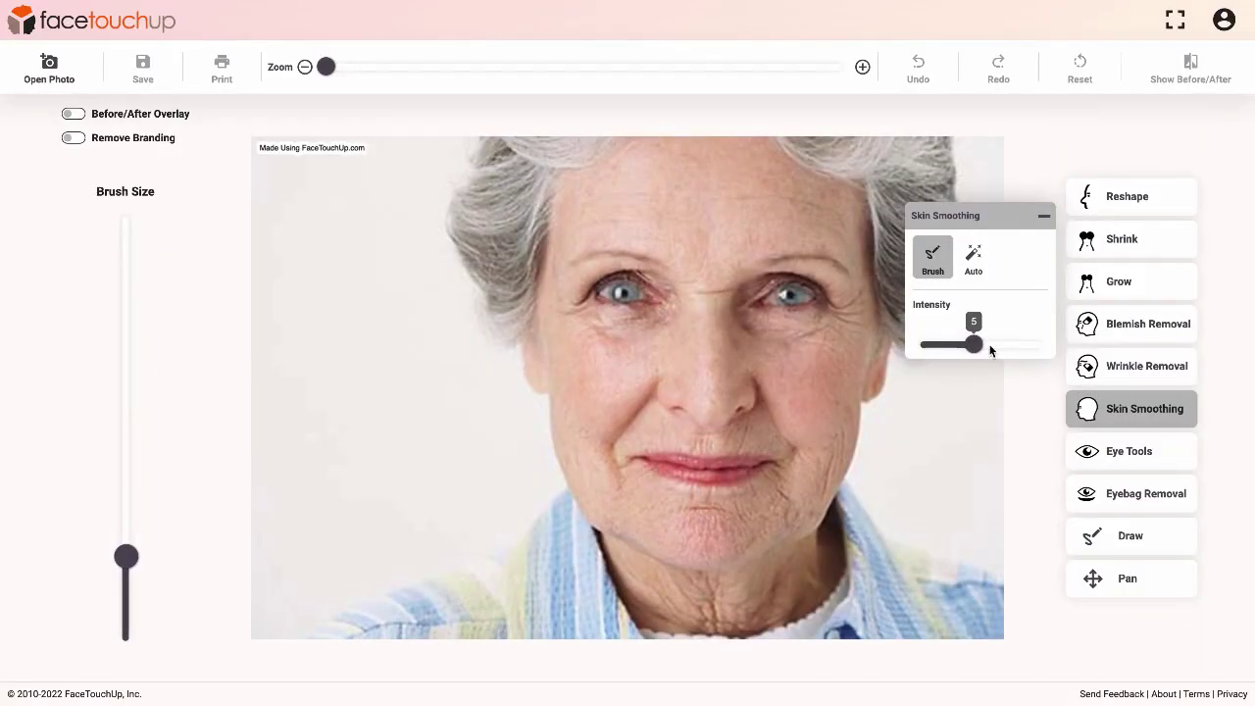
left_click(974, 259)
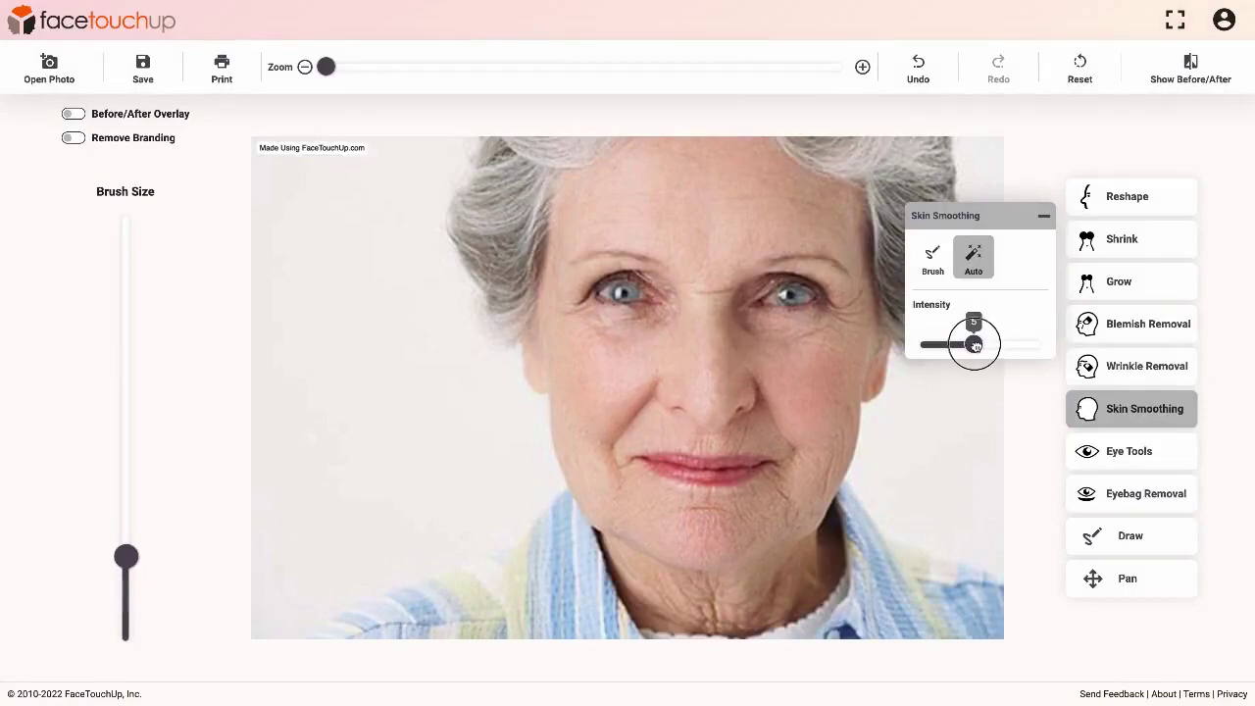
left_click_drag(974, 345, 989, 344)
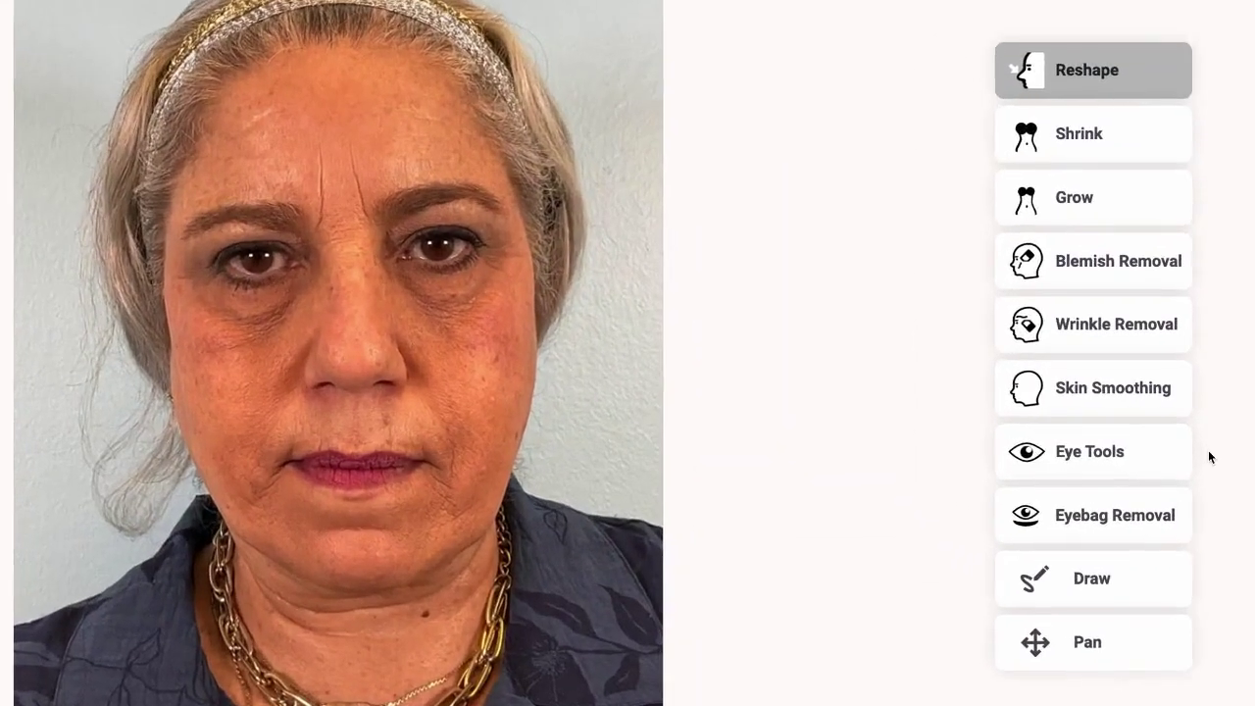
Enlarge the eyes using the Size option of Eye Tools at intensity 49
left_click(1159, 452)
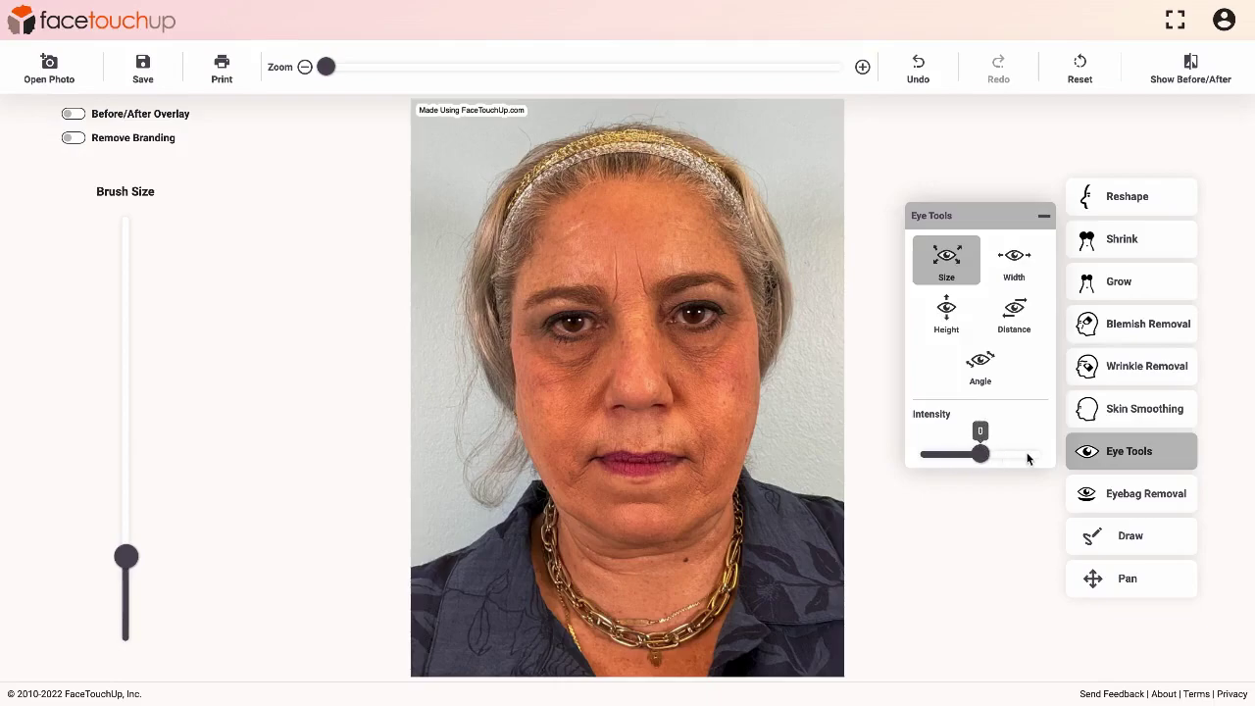
left_click(944, 332)
left_click(947, 270)
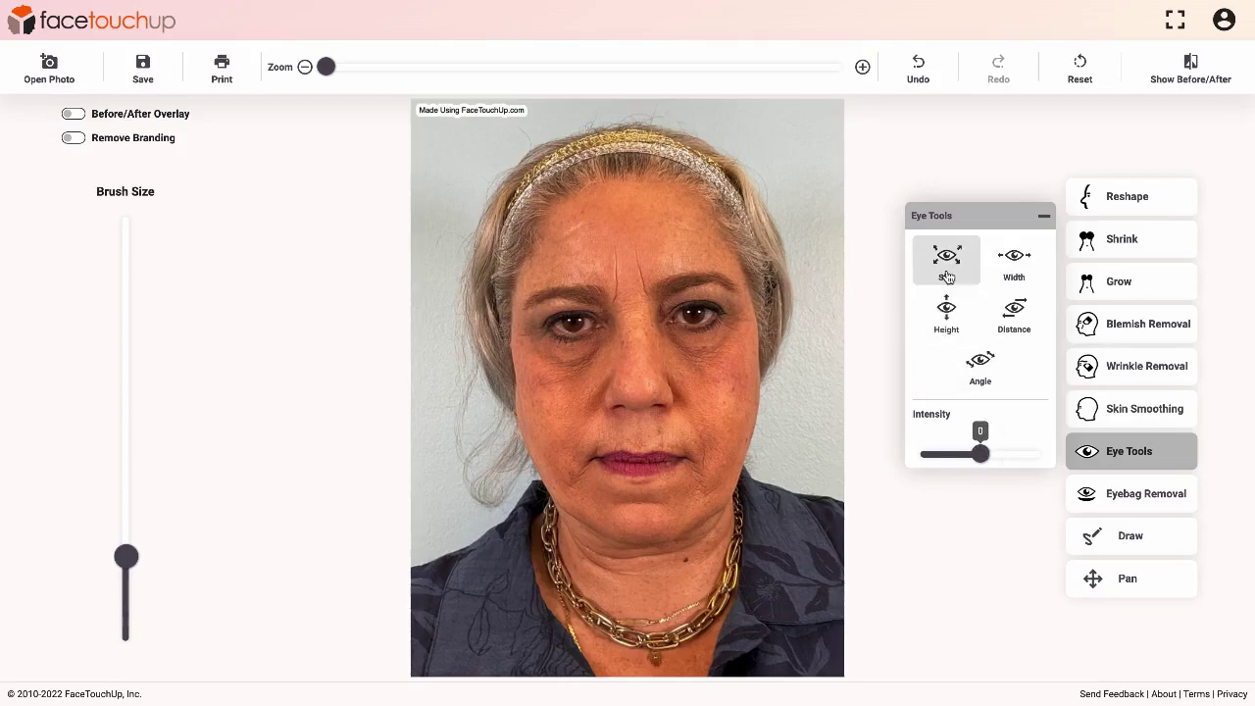
left_click_drag(982, 452, 965, 451)
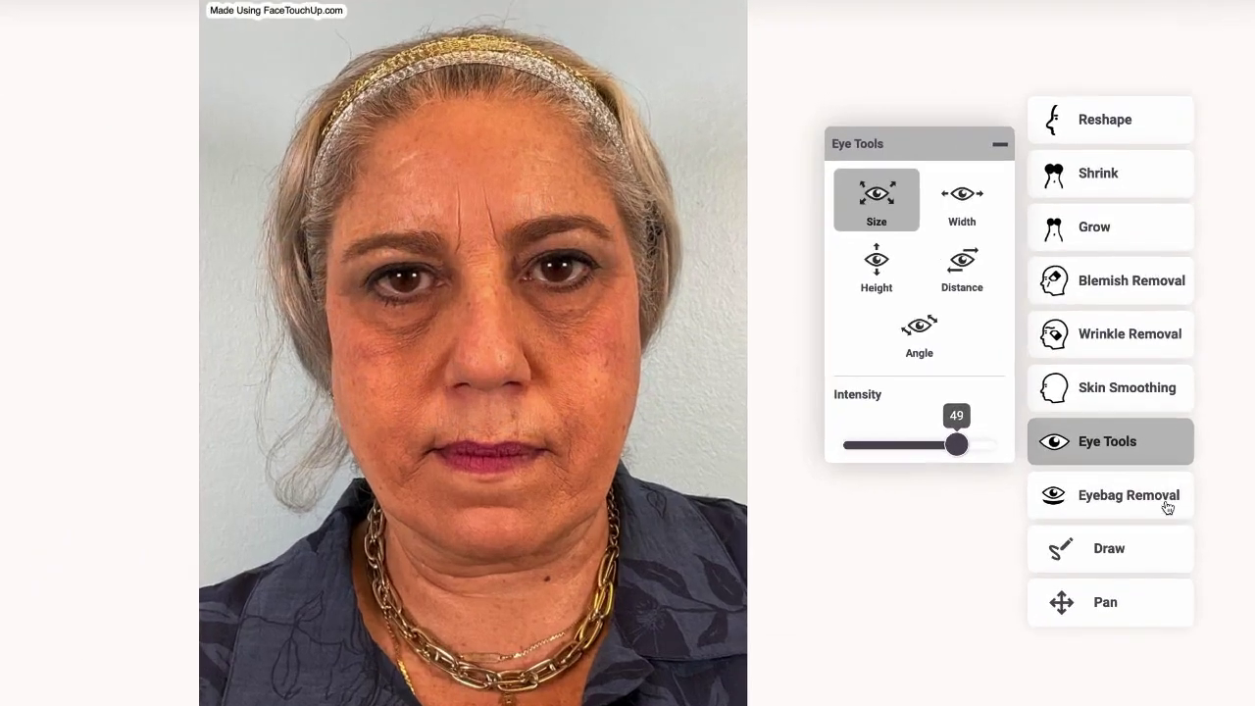
Choose Eyebag Removal for the area under the eyes and lower its intensity below 10
left_click(1156, 510)
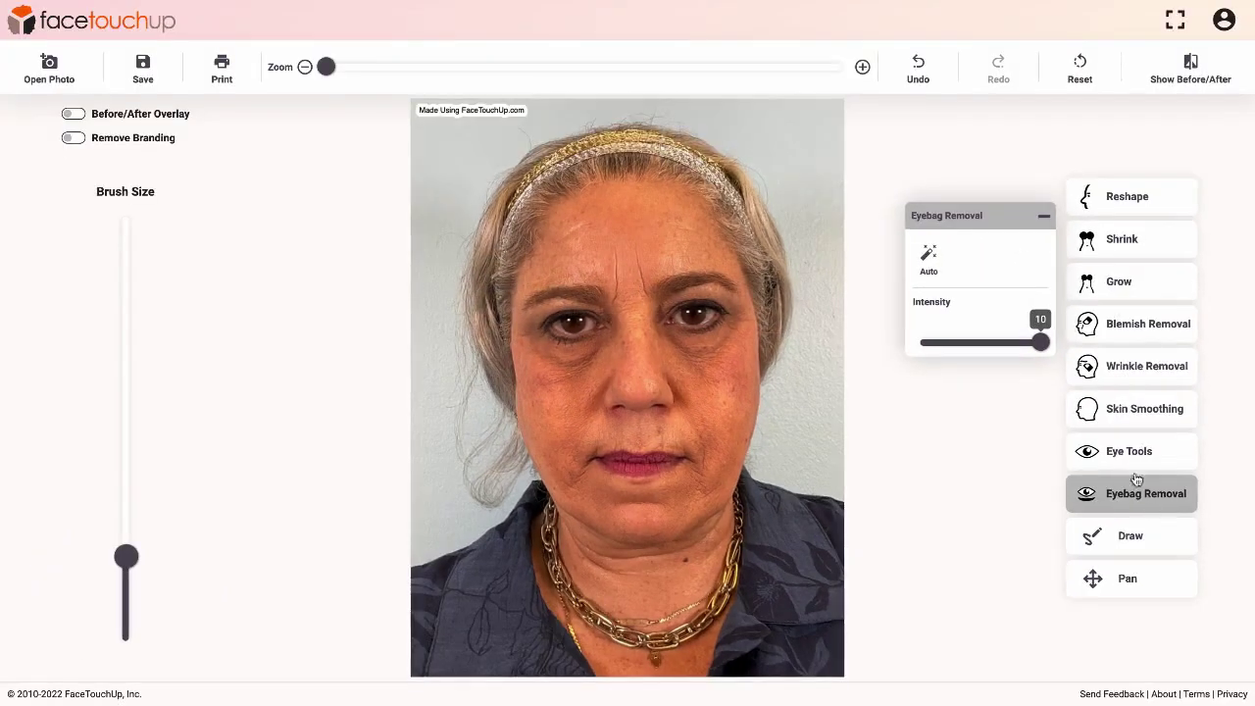
left_click_drag(1038, 342, 1014, 343)
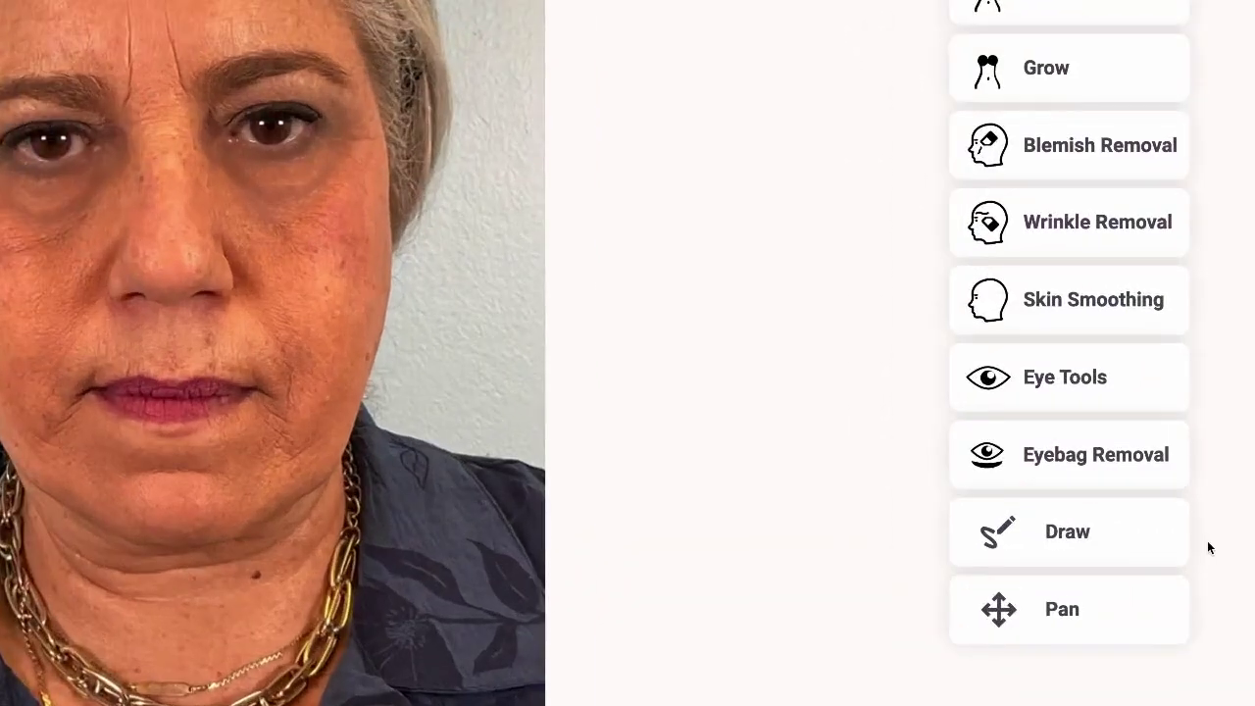
Draw thin red straight lines down both cheeks and add freehand brush strokes along the lower cheeks
left_click(1128, 546)
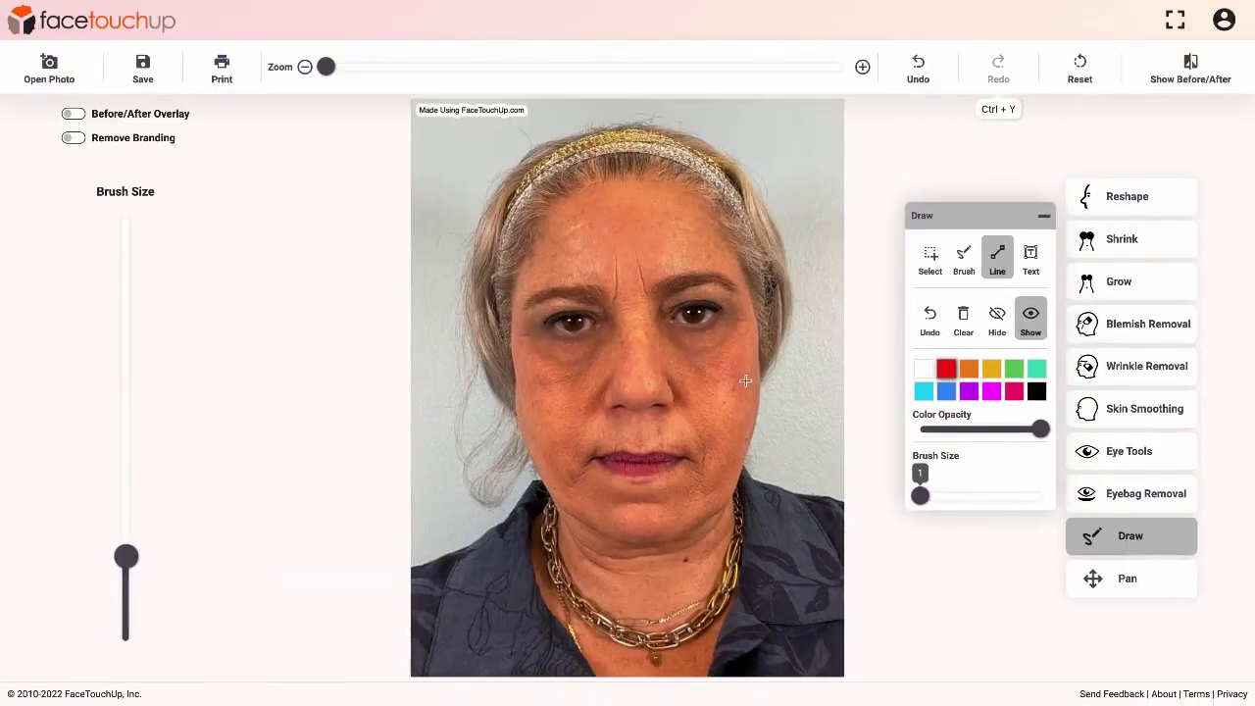
left_click_drag(750, 371, 707, 498)
left_click_drag(532, 389, 599, 514)
left_click(961, 263)
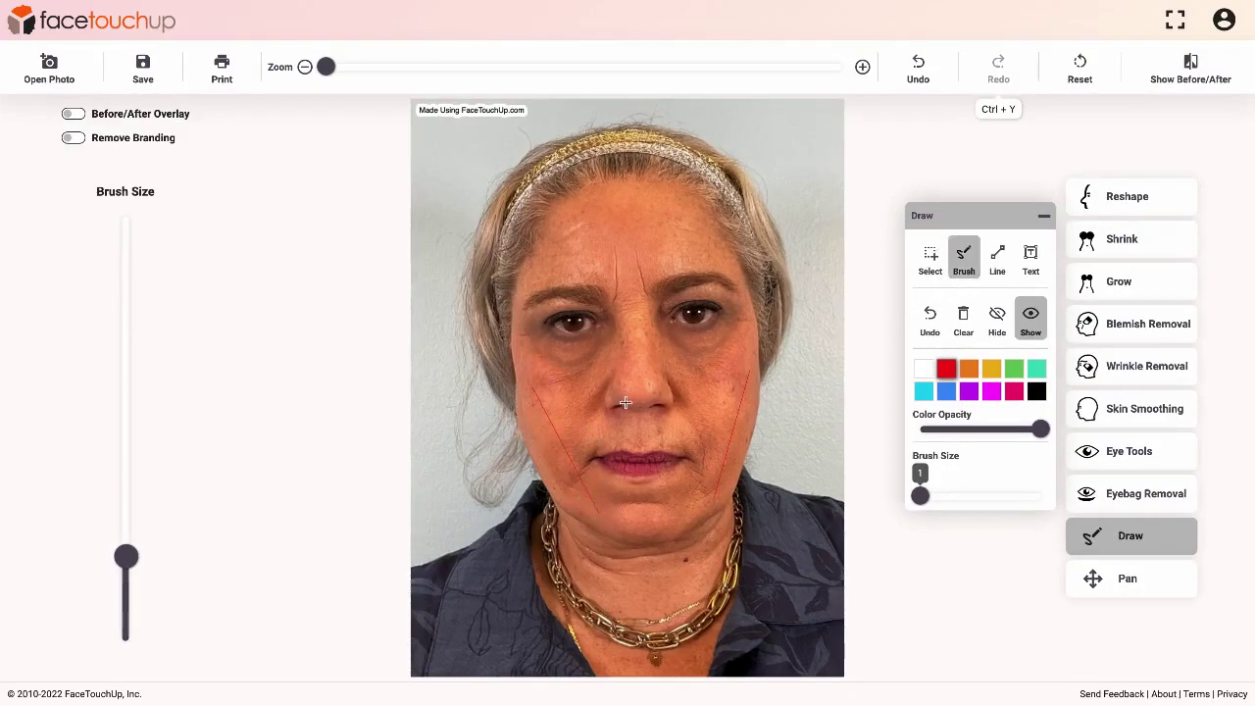
mouse_move(548, 423)
left_mouse_down()
mouse_move(549, 446)
mouse_move(591, 485)
left_mouse_up()
Add the red text "Custom" at font size 21 above the eyebrow beside the frown lines
left_click(1029, 257)
left_click(660, 269)
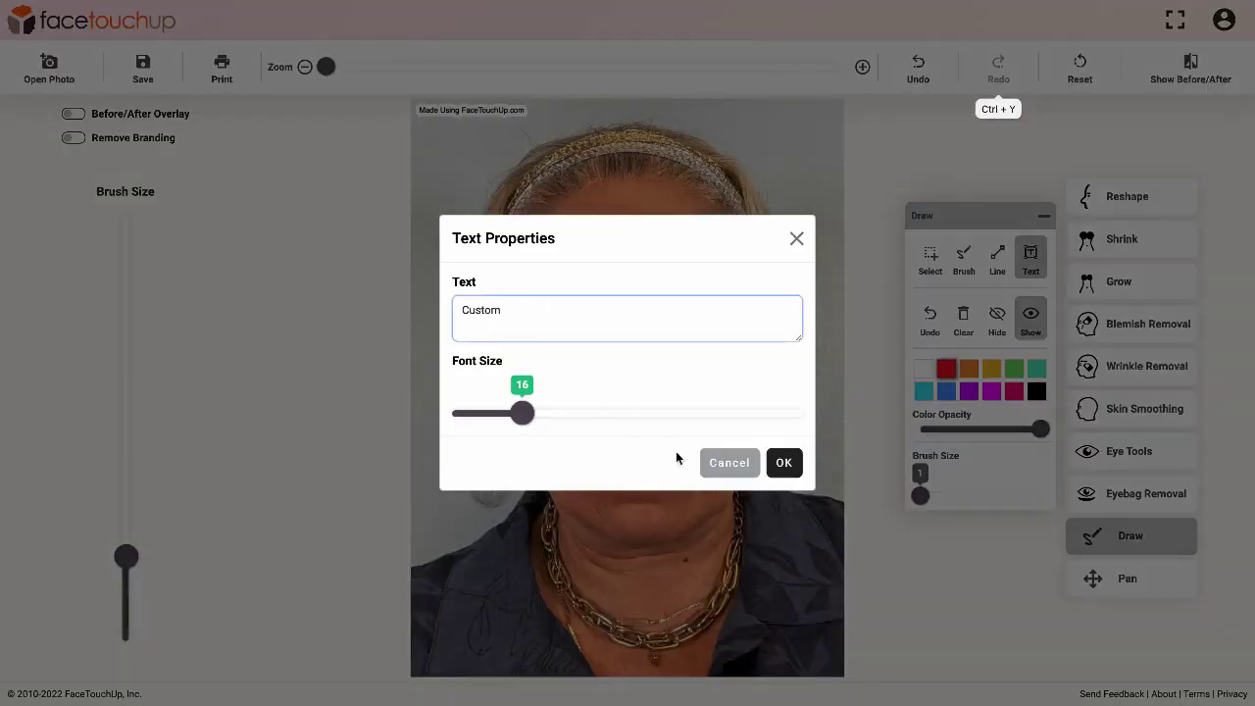
left_click(564, 413)
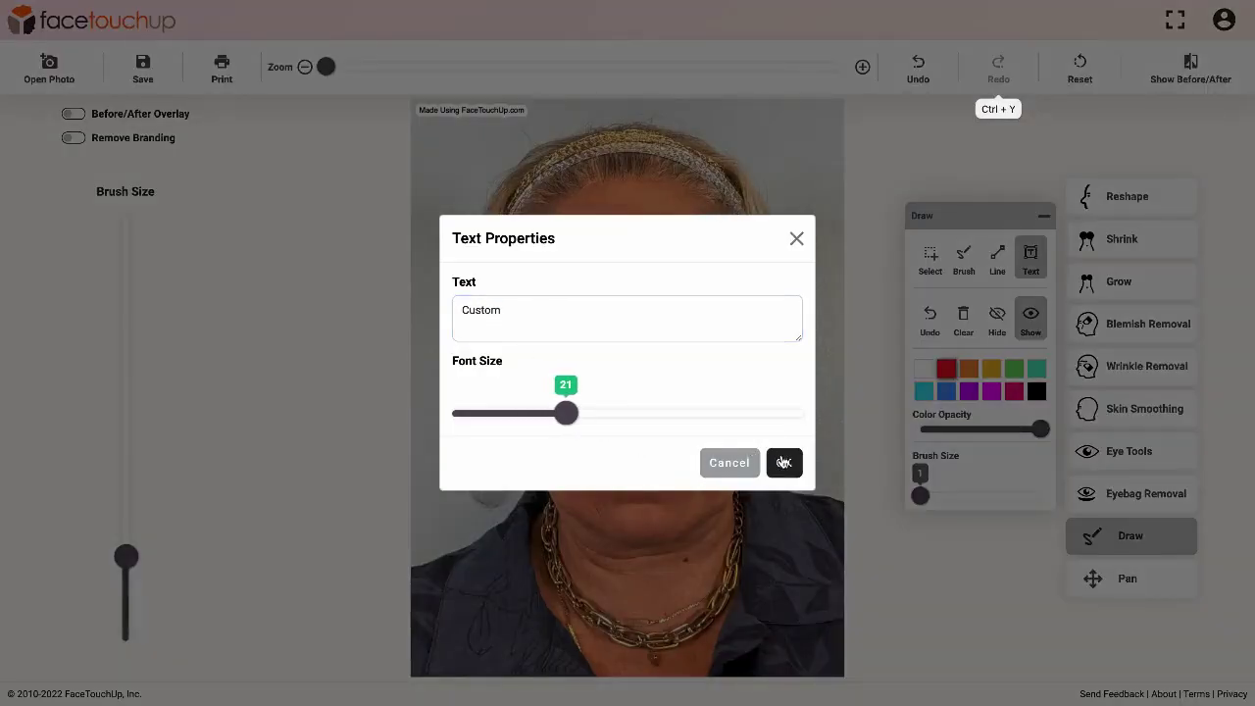
left_click(784, 462)
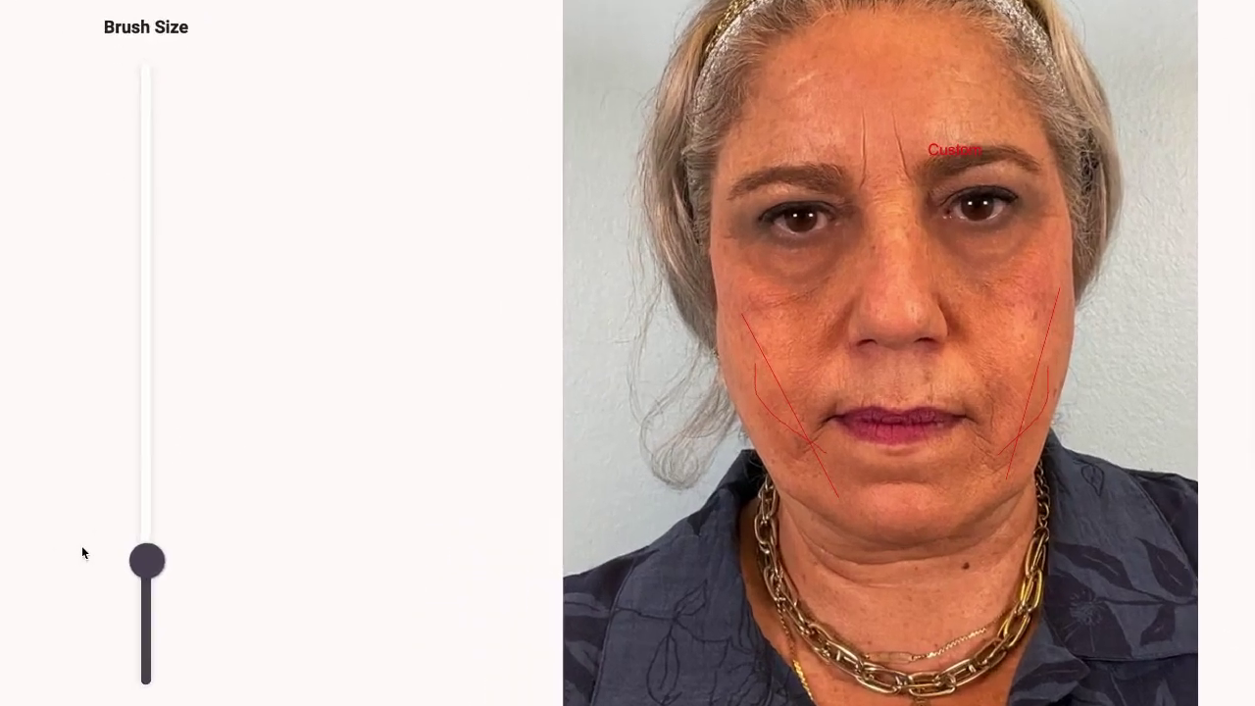
Increase the main brush size and zoom in on the annotated face, panning the photo slightly to reframe it
left_click_drag(126, 556, 120, 527)
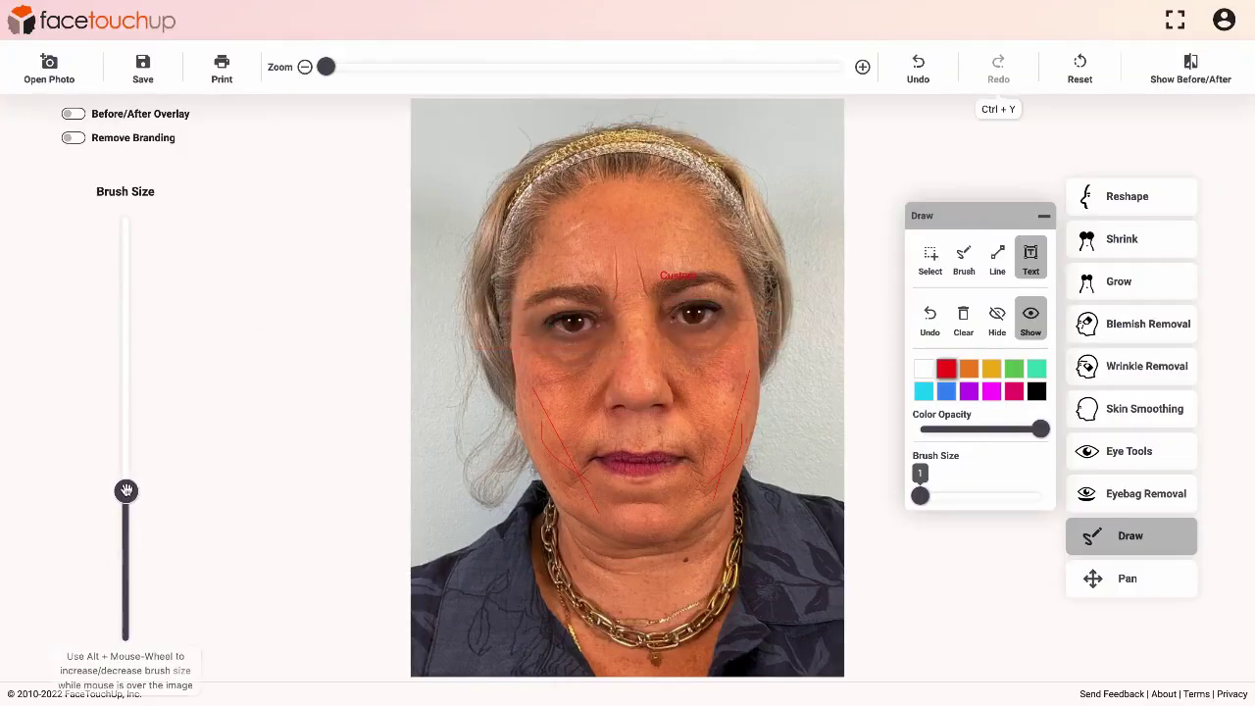
left_click_drag(326, 67, 451, 76)
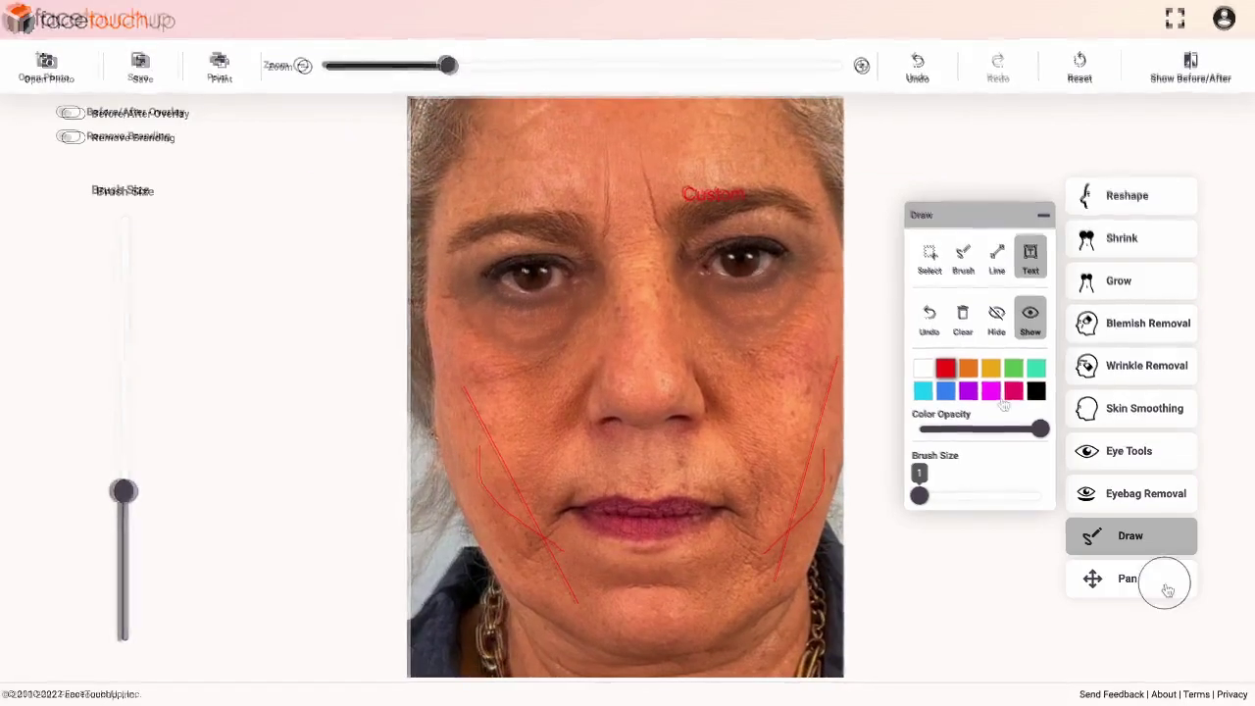
left_click(1157, 588)
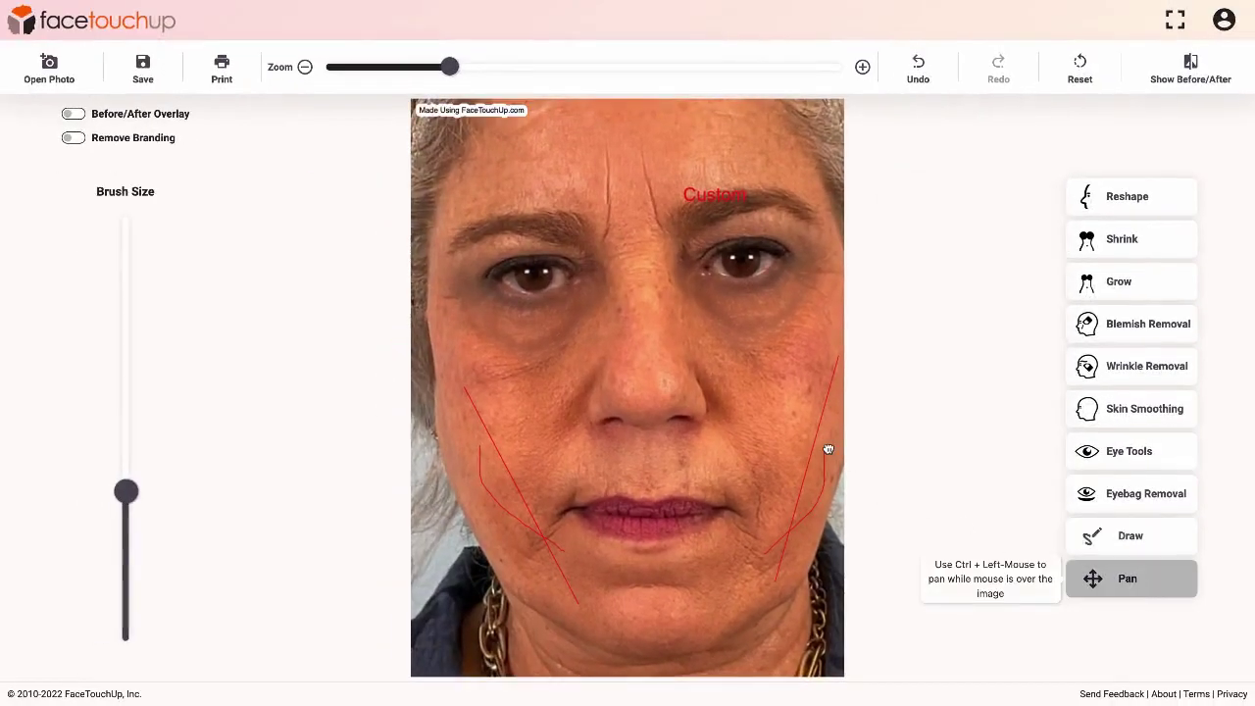
mouse_move(670, 379)
left_mouse_down()
mouse_move(654, 429)
mouse_move(735, 456)
mouse_move(636, 379)
mouse_move(644, 359)
mouse_move(668, 354)
mouse_move(690, 379)
left_mouse_up()
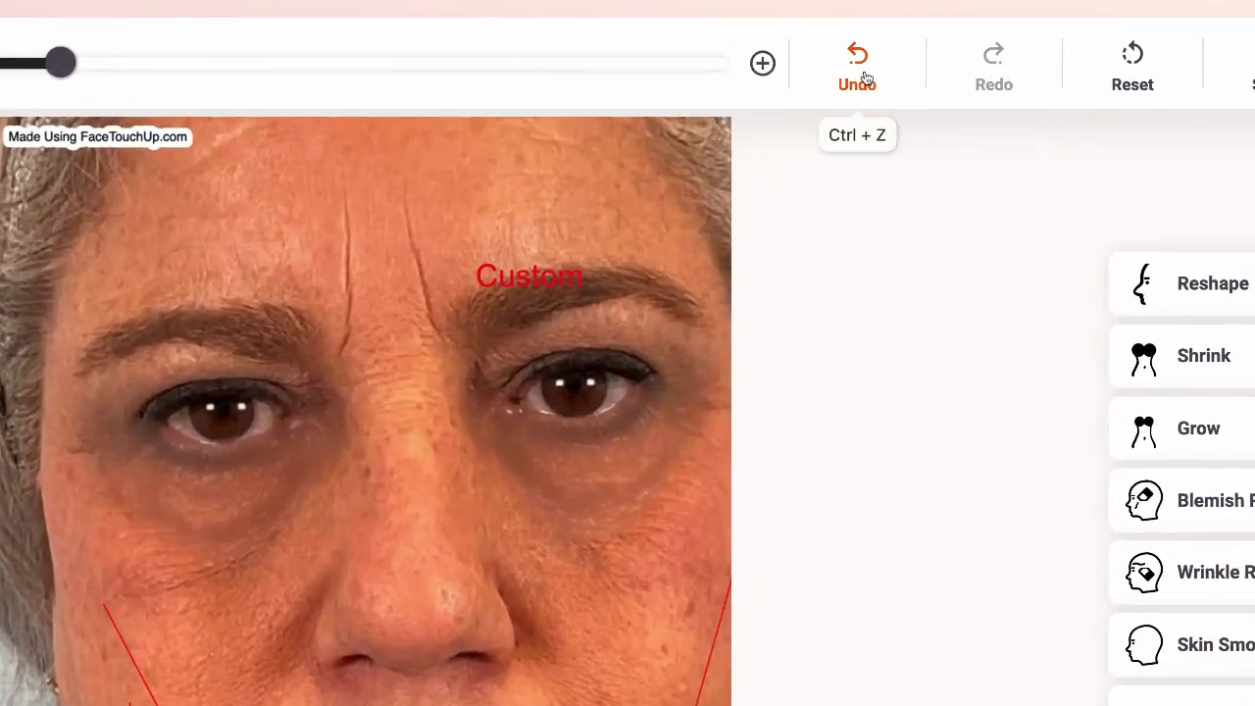
Undo the last photo edit
left_click(867, 77)
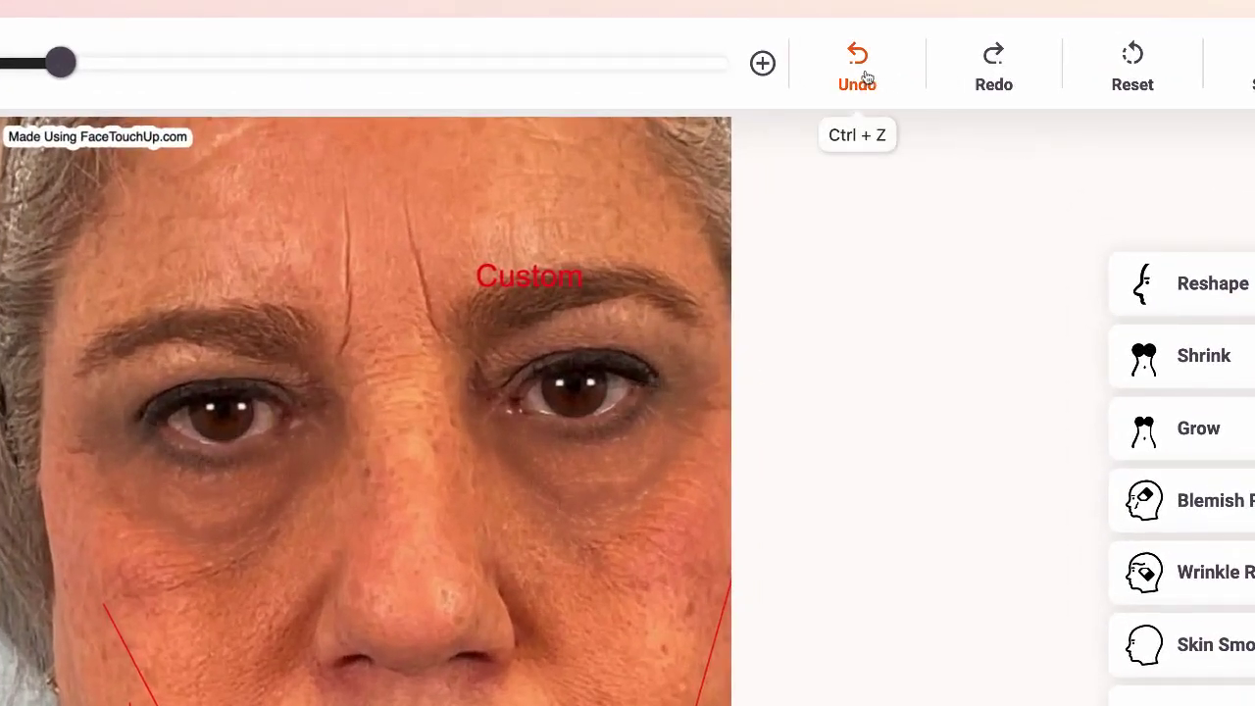
Redo the last undone edit, and reset the annotated face photo to start fresh, discarding all changes
left_click(986, 77)
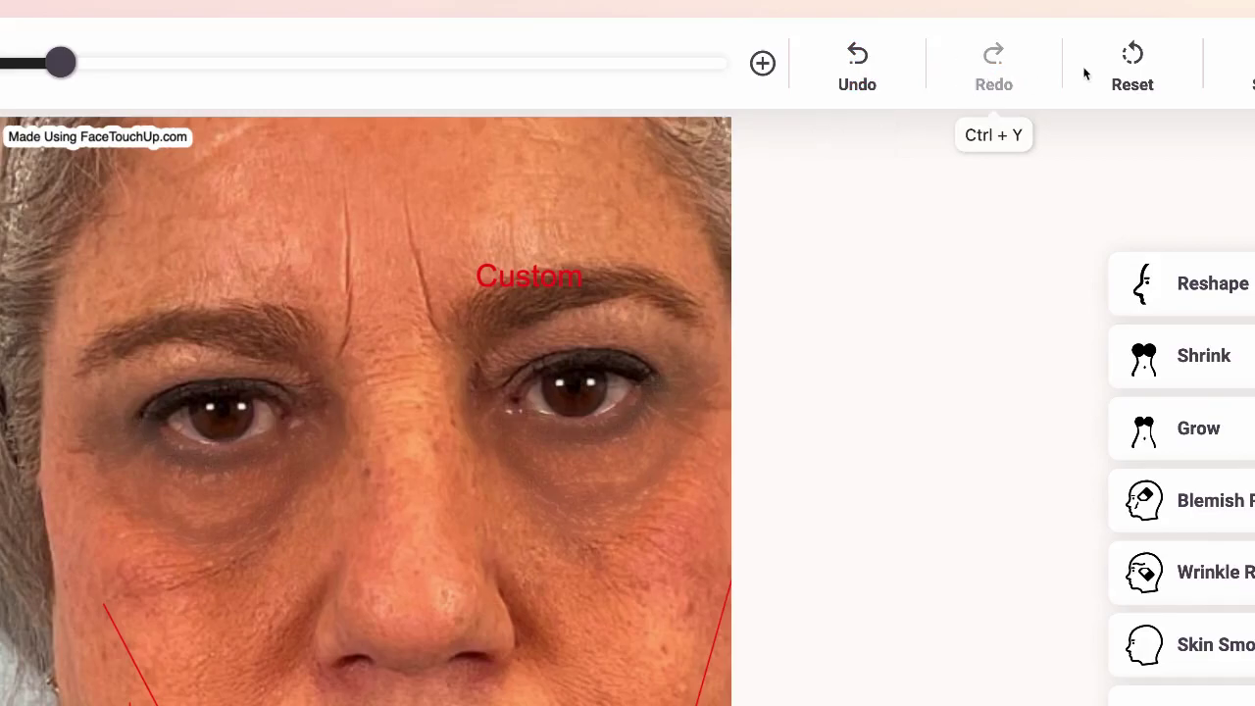
left_click(1130, 68)
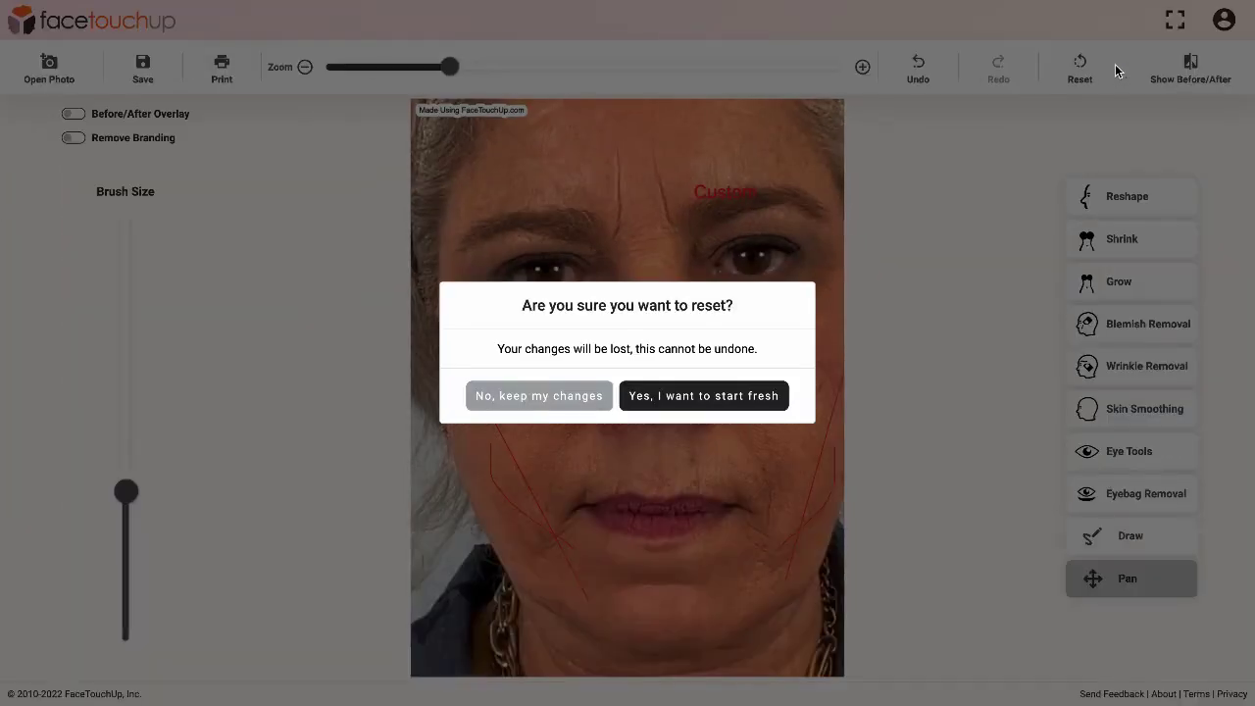
left_click(712, 394)
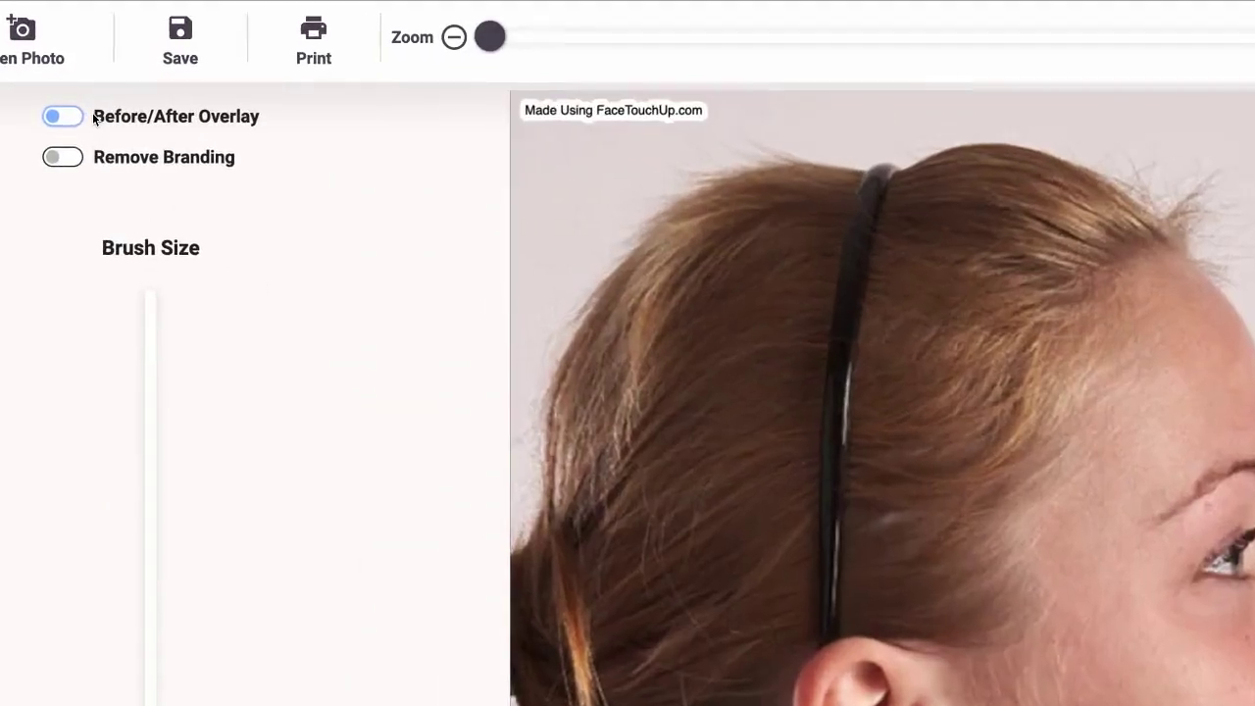
Turn on the before/after overlay for the profile photo, with the background removed and the outline shown
left_click(75, 115)
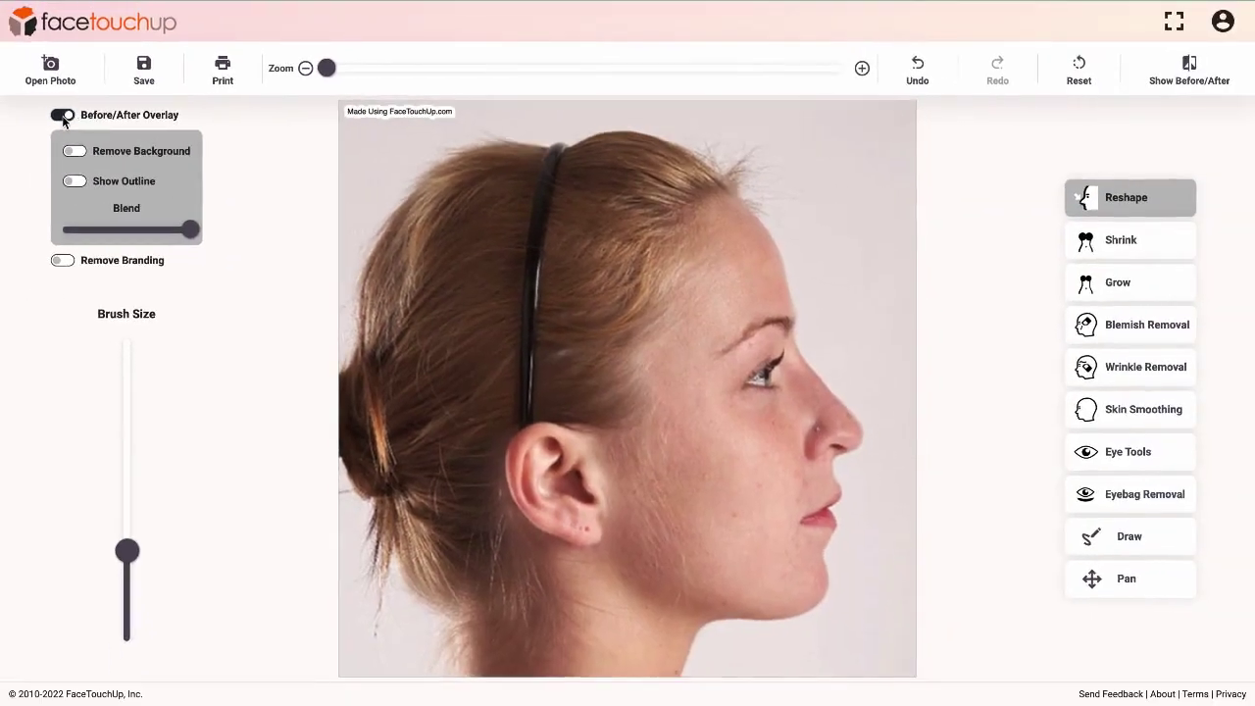
left_click(77, 153)
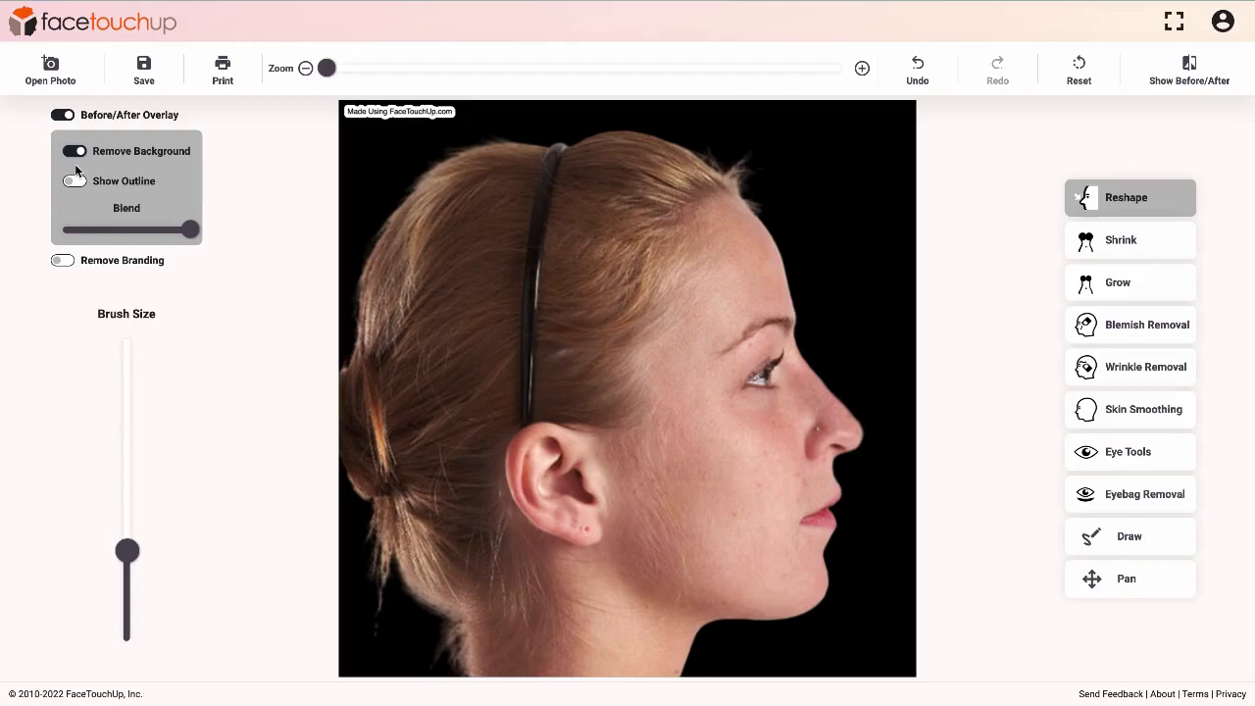
left_click(74, 182)
Lower the overlay blend to halfway and on to its minimum, and remove the branding from the photo
left_click(131, 231)
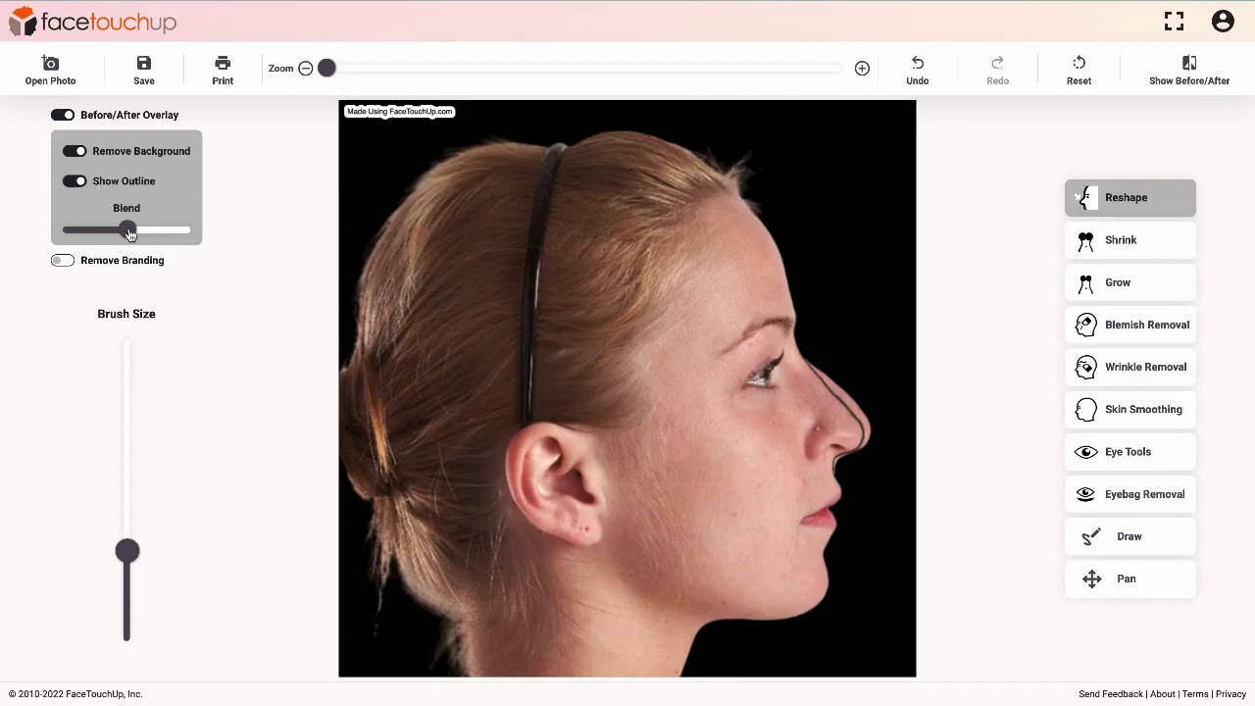
left_click_drag(129, 234, 63, 230)
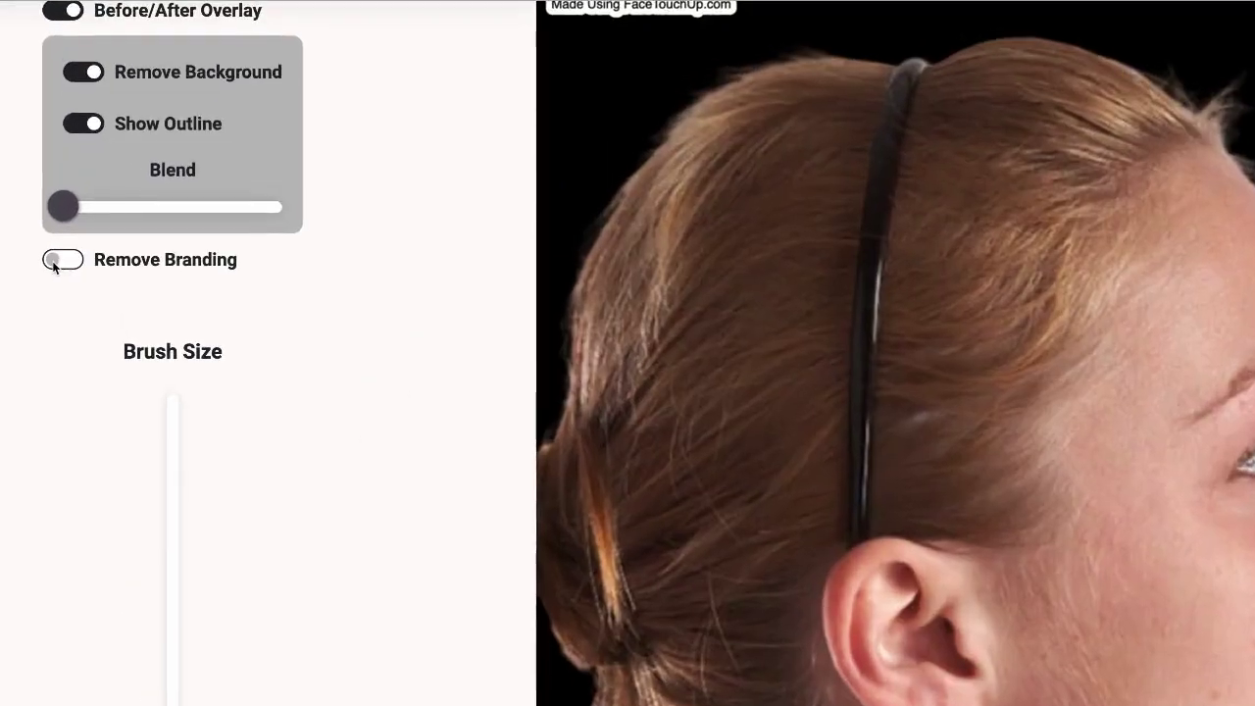
left_click(58, 261)
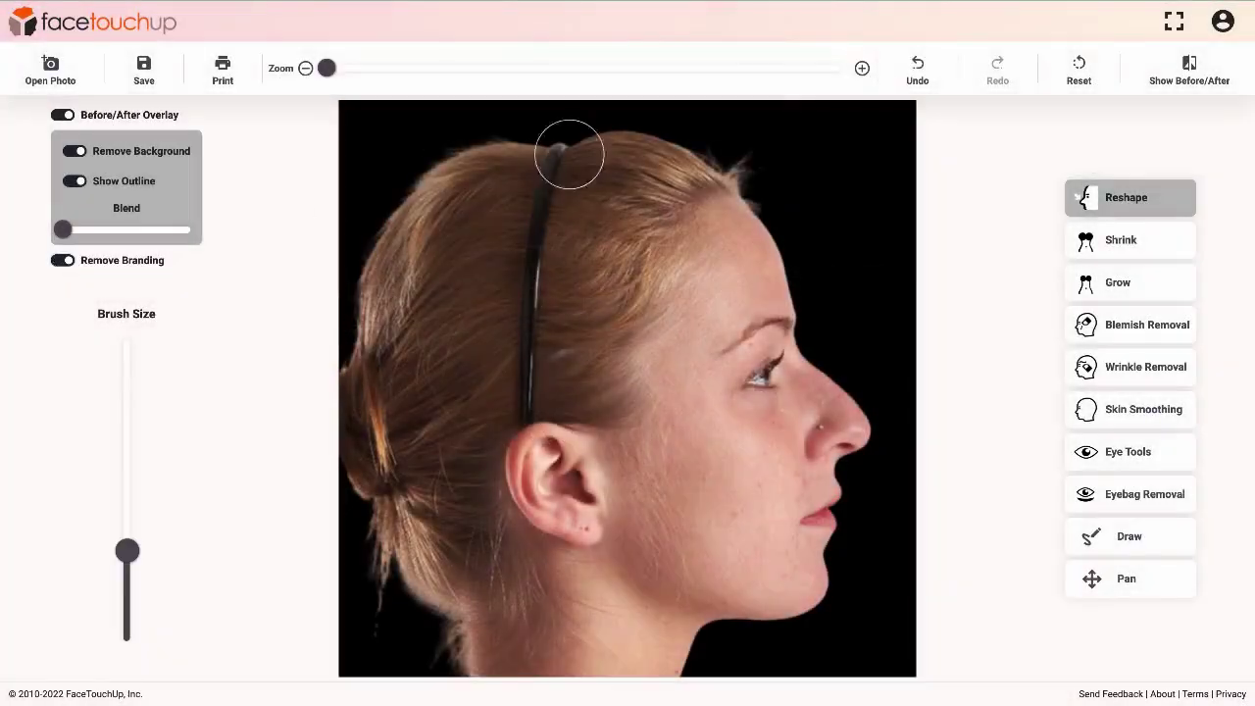
View the profile photo's before/after comparison side by side and as an animation
left_click(1231, 72)
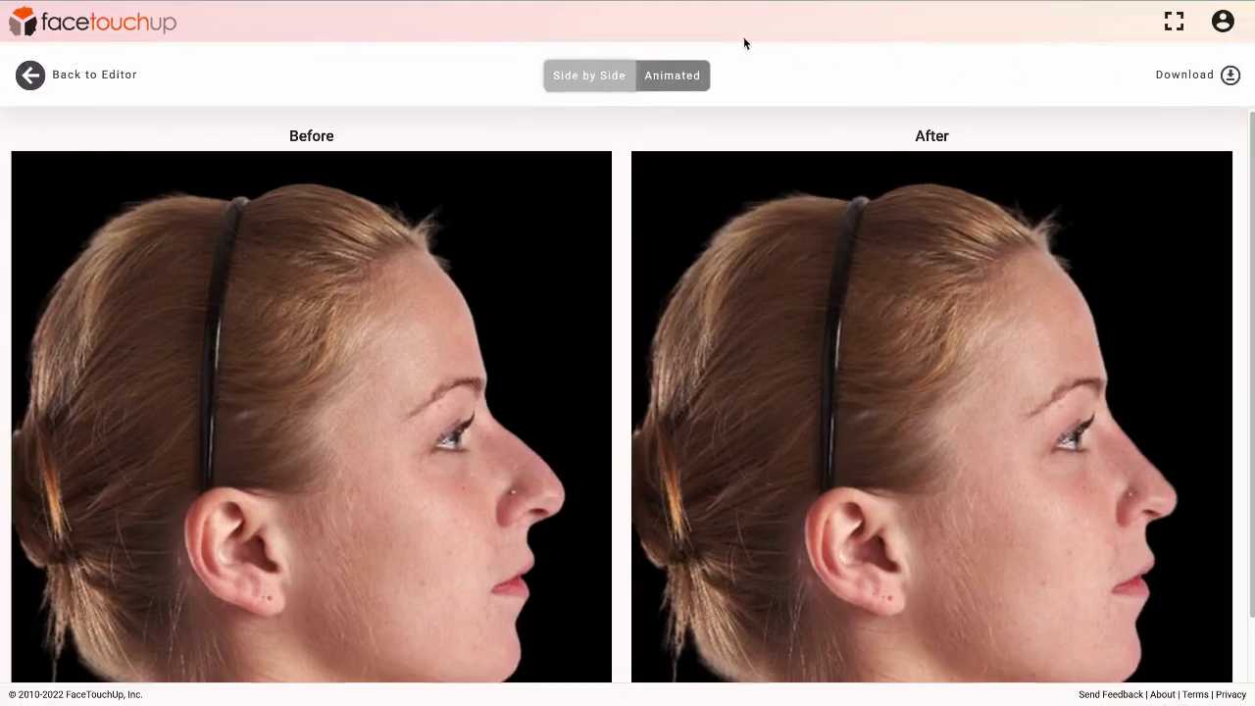
left_click(683, 77)
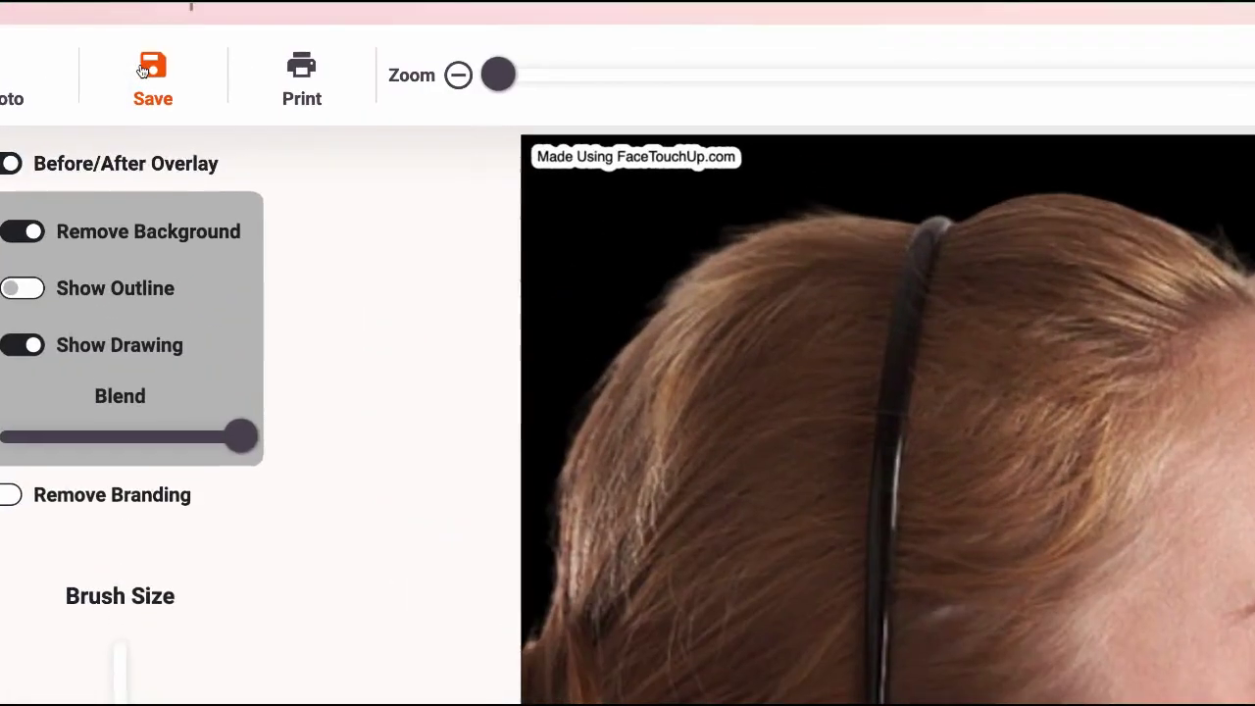
Try the before, after, before-after and with-drawing image types for saving the profile photo, and cancel the save
left_click(145, 74)
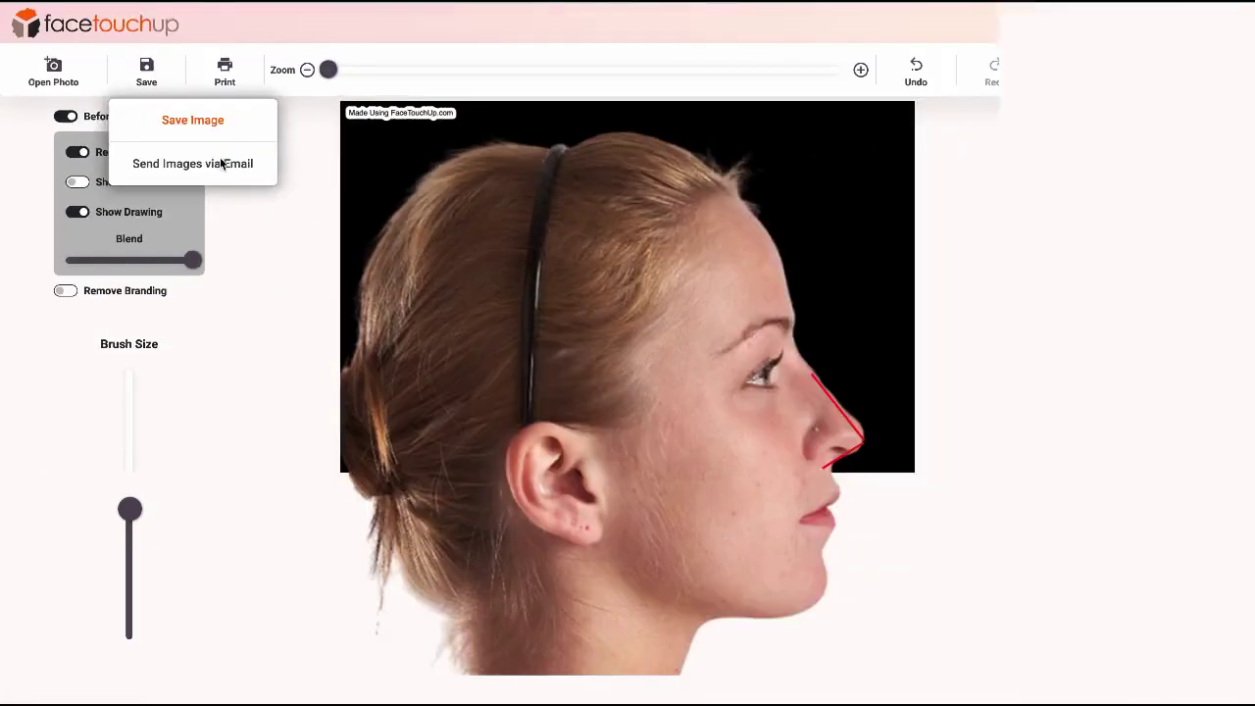
left_click(221, 162)
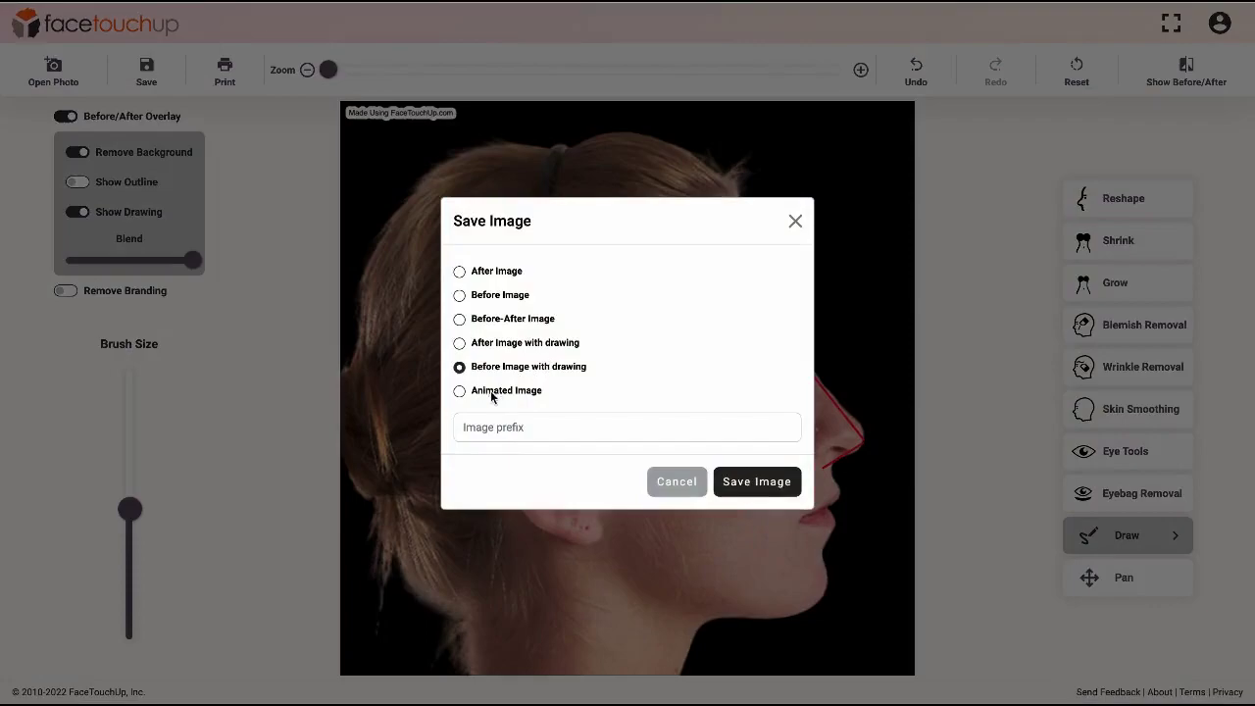
left_click(459, 319)
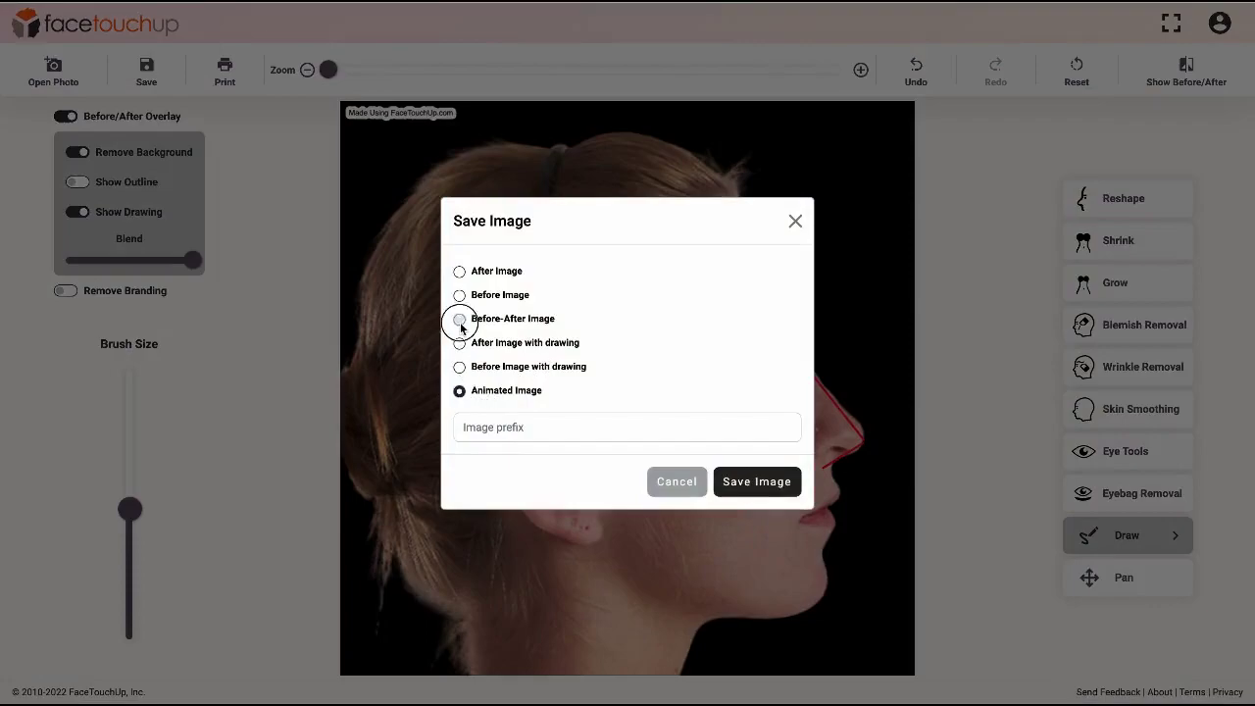
left_click(459, 295)
left_click(460, 272)
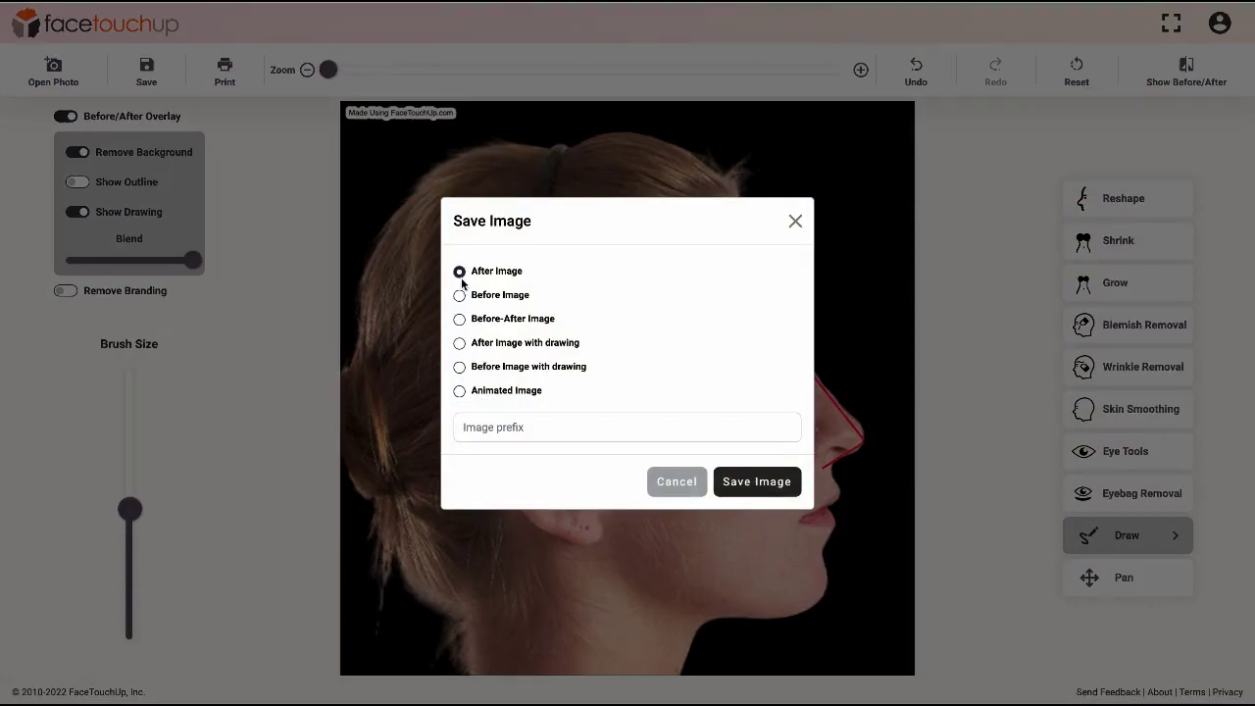
left_click(459, 343)
left_click(460, 368)
left_click(667, 482)
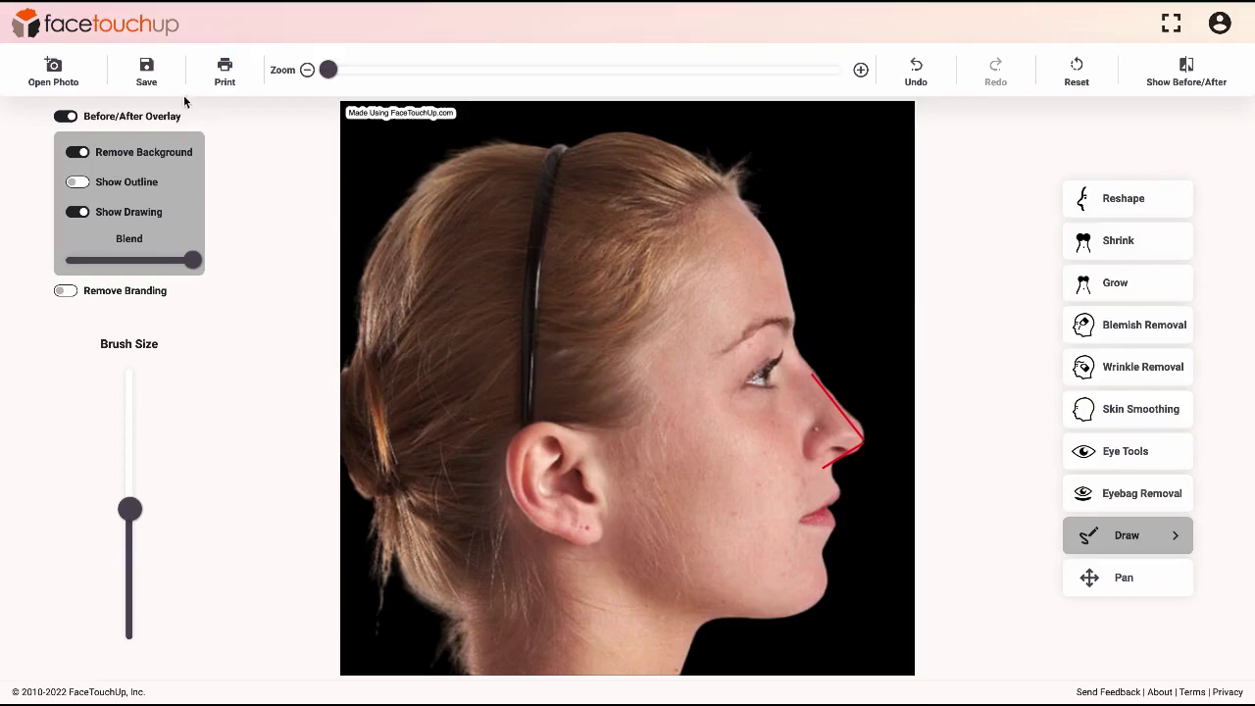
Prepare an email of the images, ending the message with "Thank You!" and including the after and before images with drawing
left_click(146, 74)
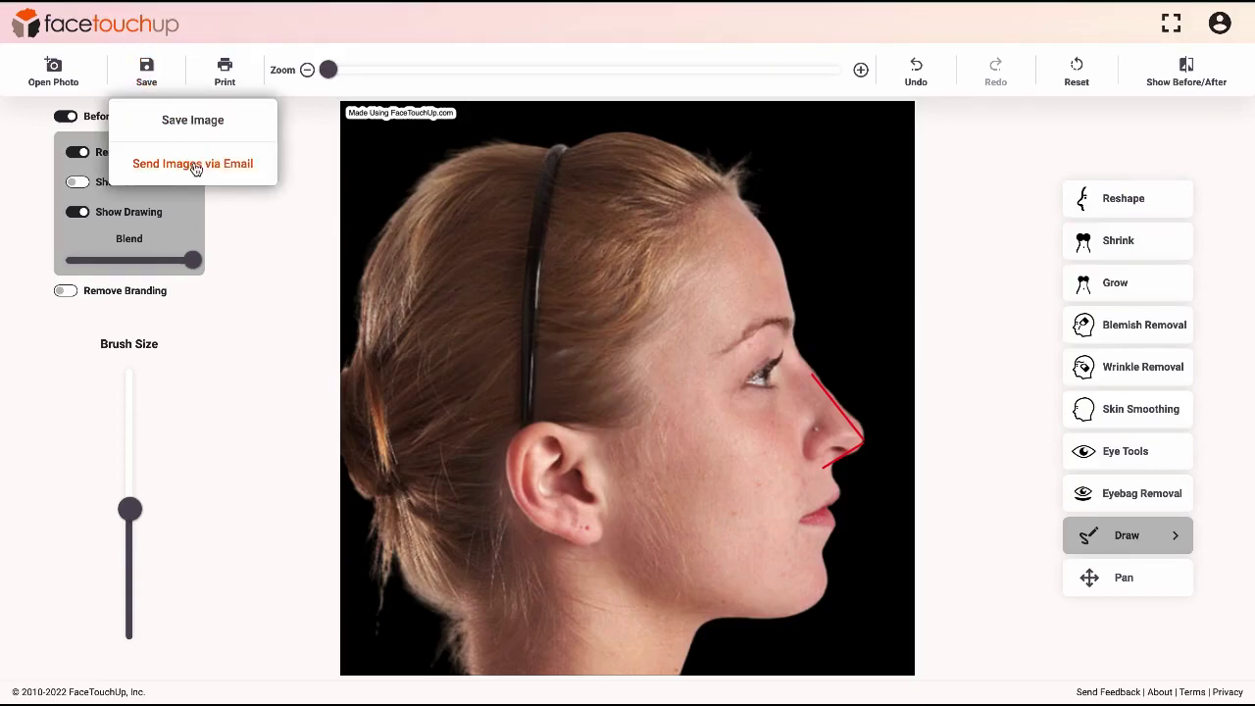
left_click(195, 165)
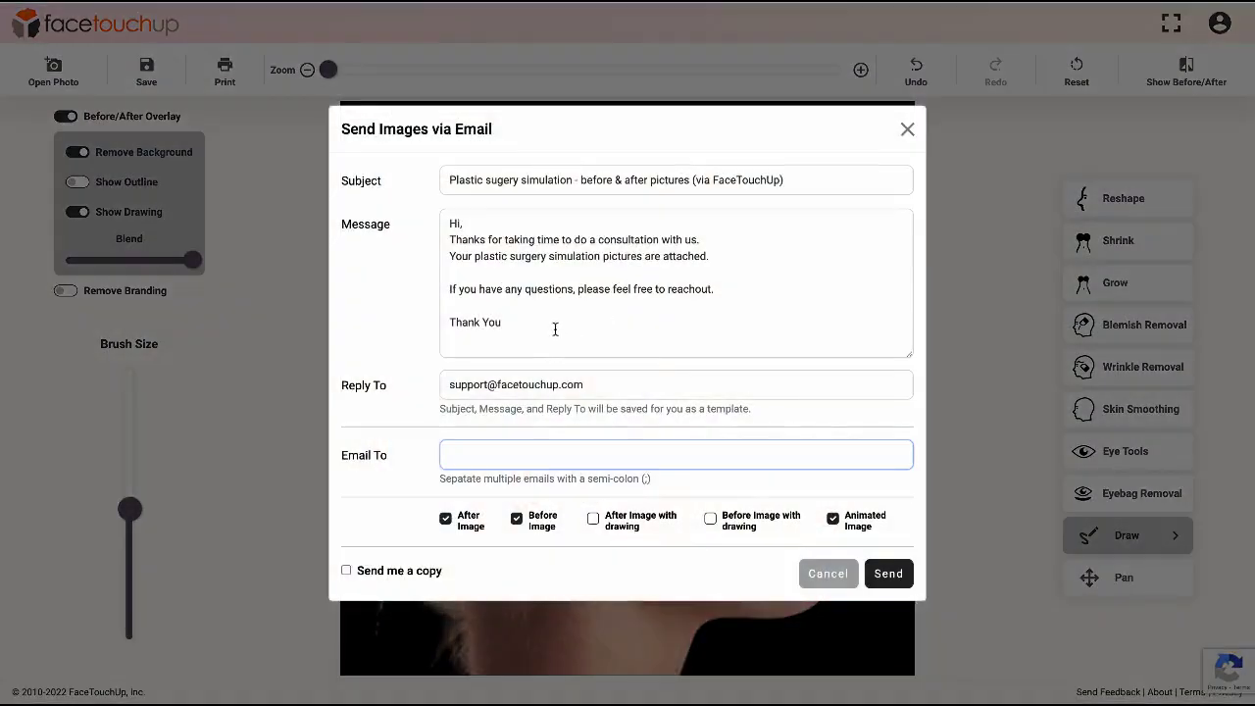
left_click(555, 329)
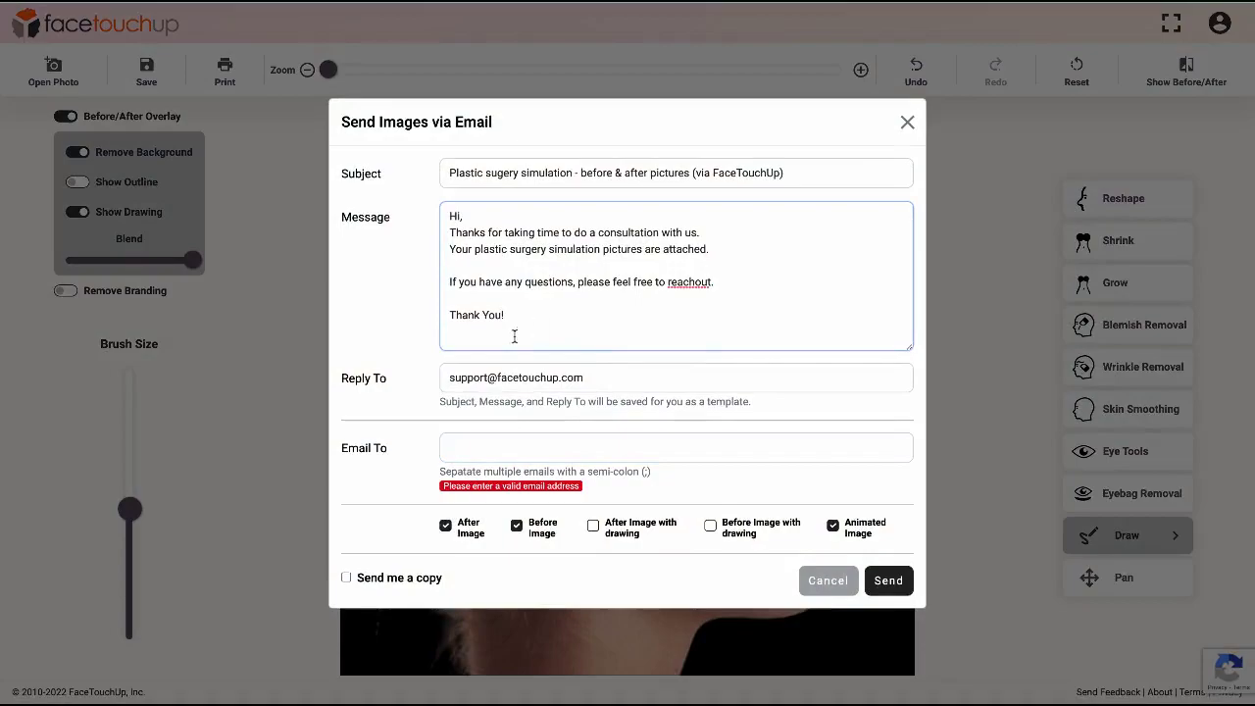
left_click(616, 527)
left_click(711, 527)
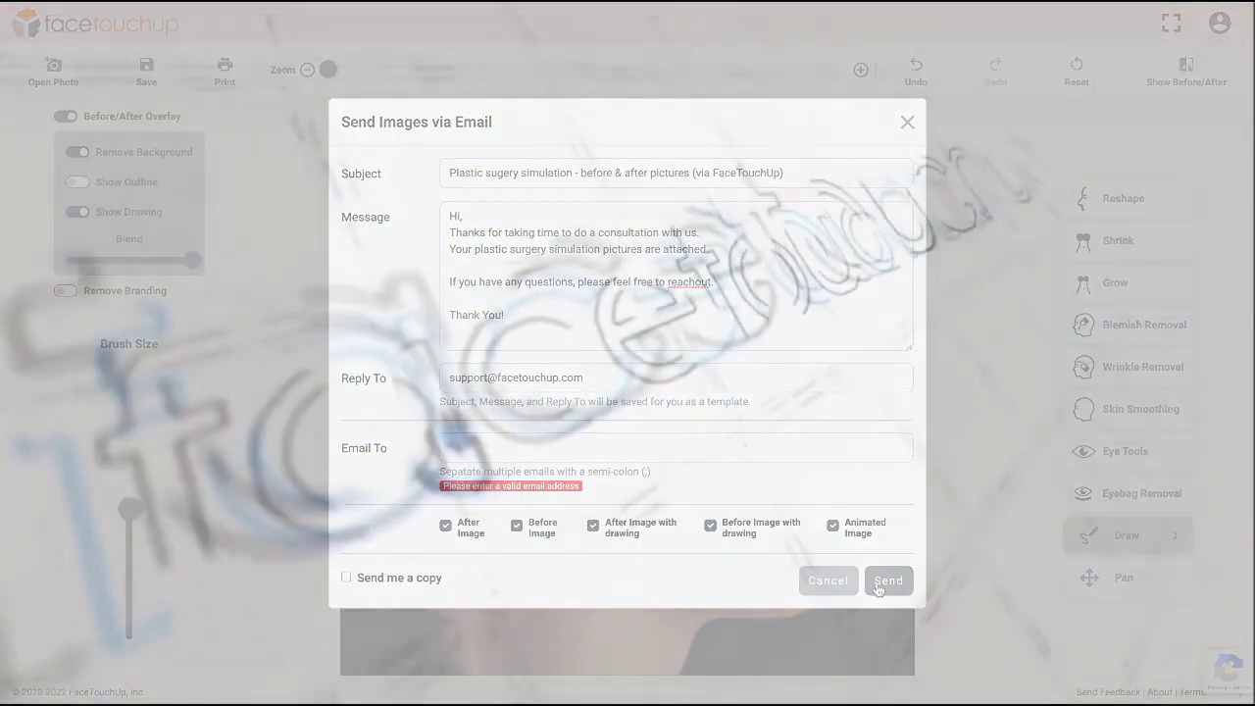